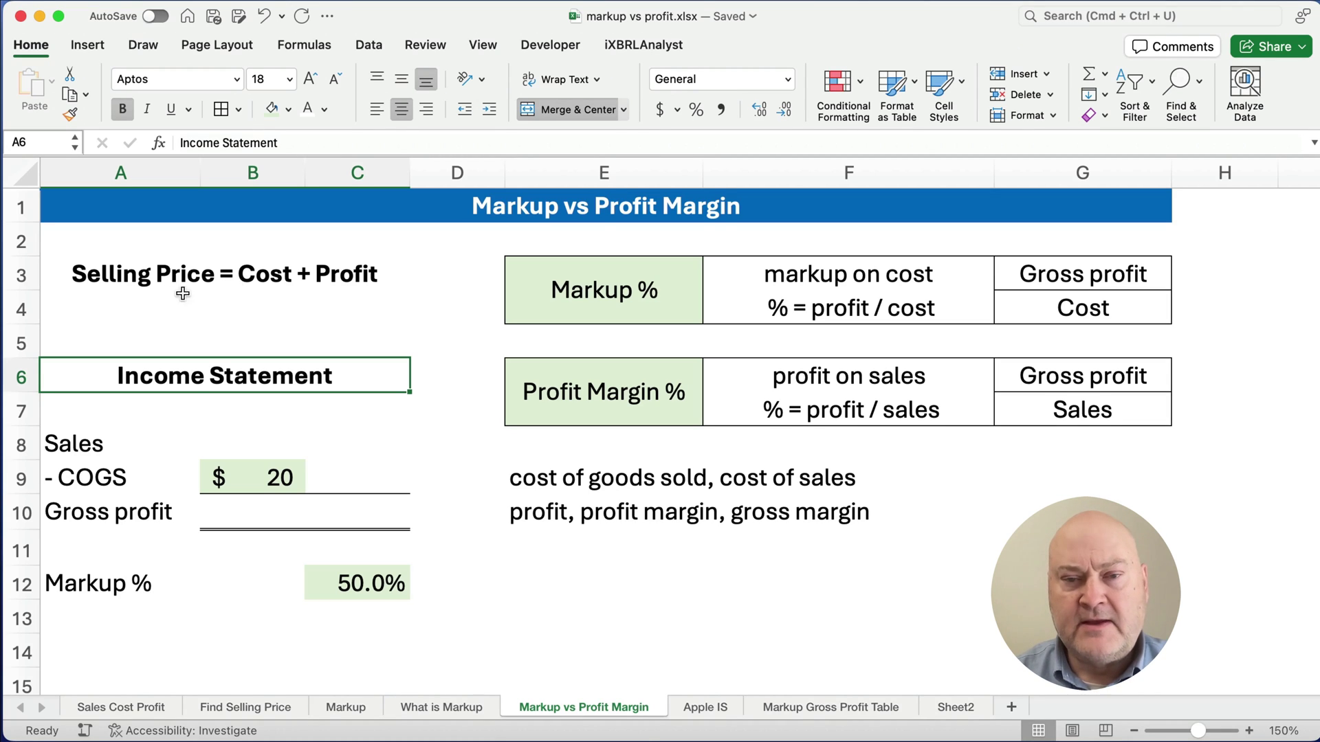
Highlight the markup and profit margin definitions and the income statement's sales, COGS and markup figures.
left_click_drag(554, 272, 1007, 306)
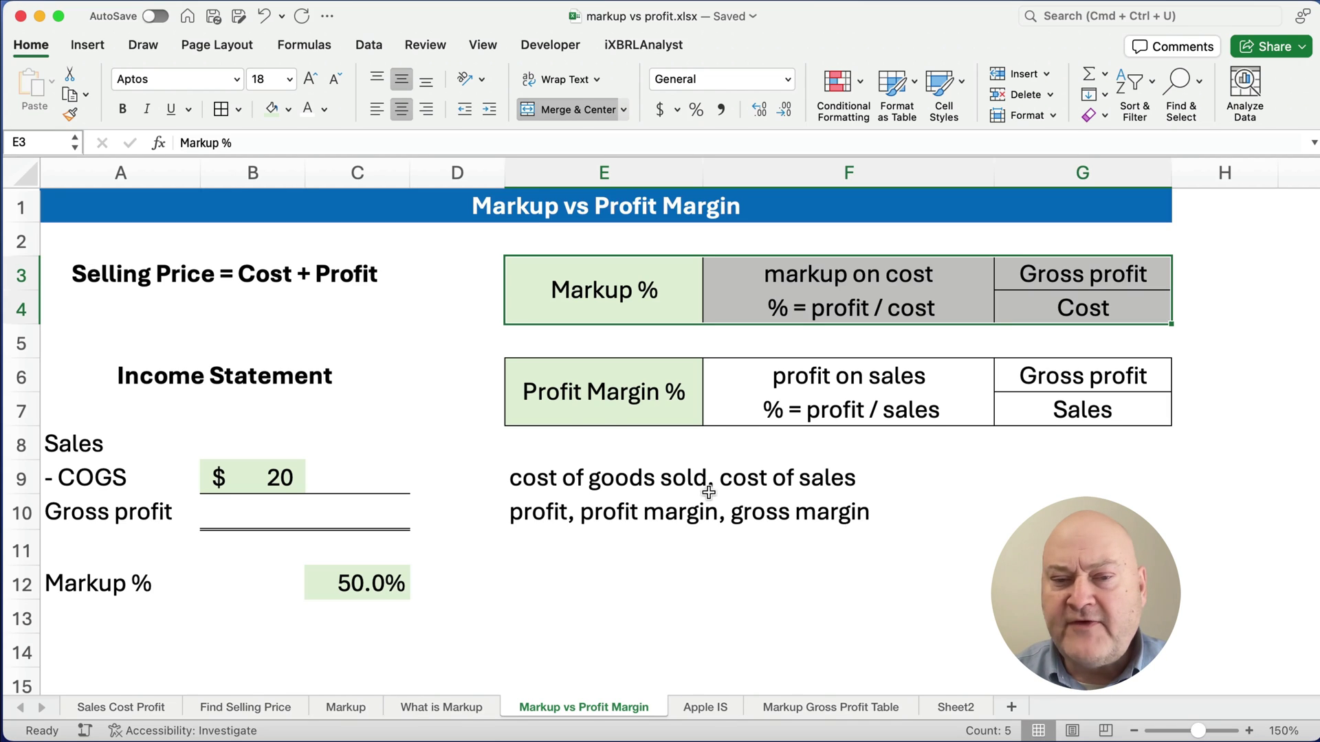
left_click_drag(553, 385, 1045, 416)
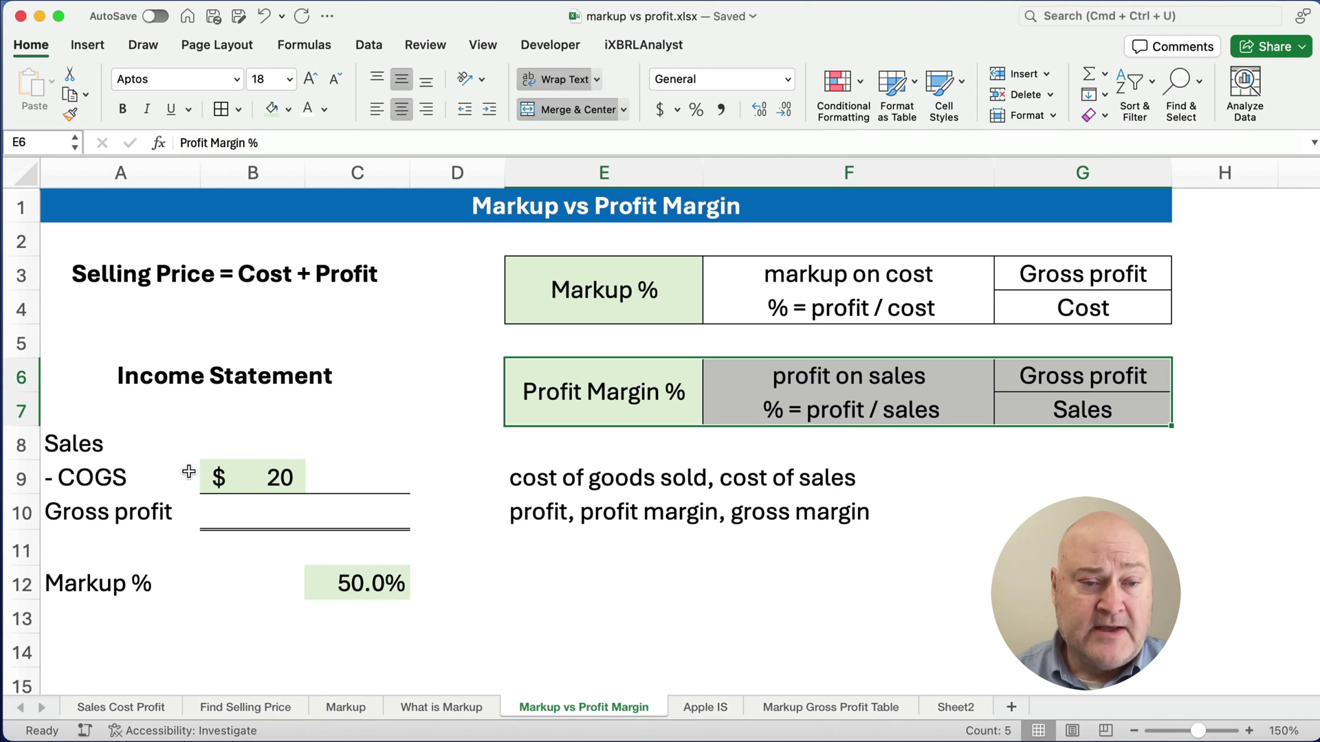
left_click_drag(83, 445, 412, 444)
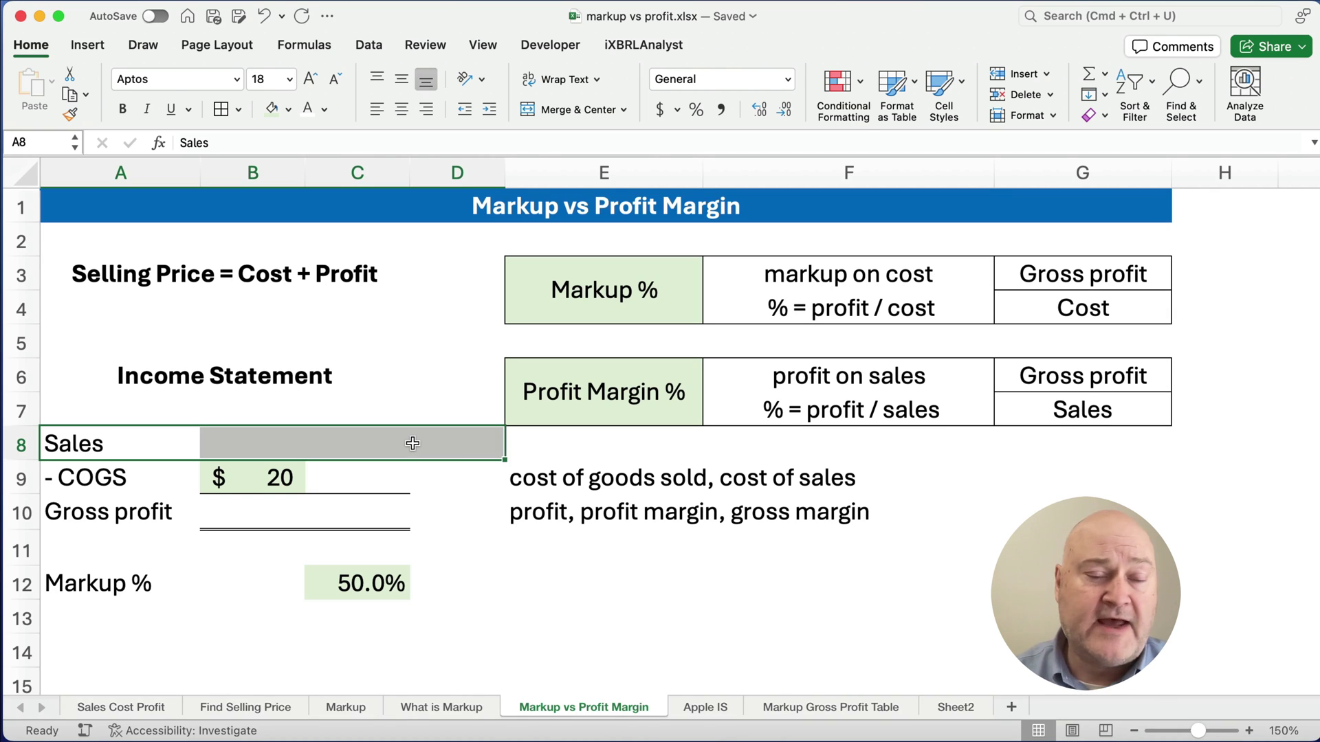
left_click_drag(106, 475, 839, 472)
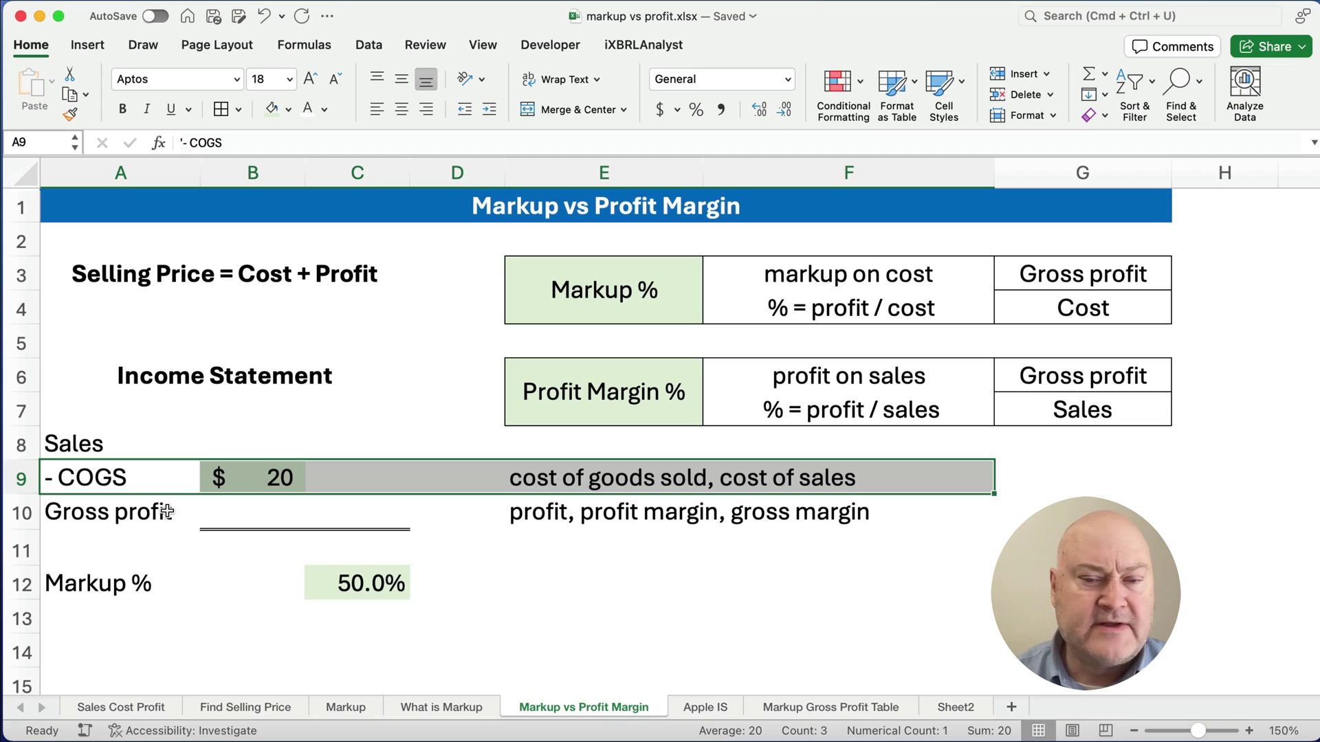
left_click(525, 522)
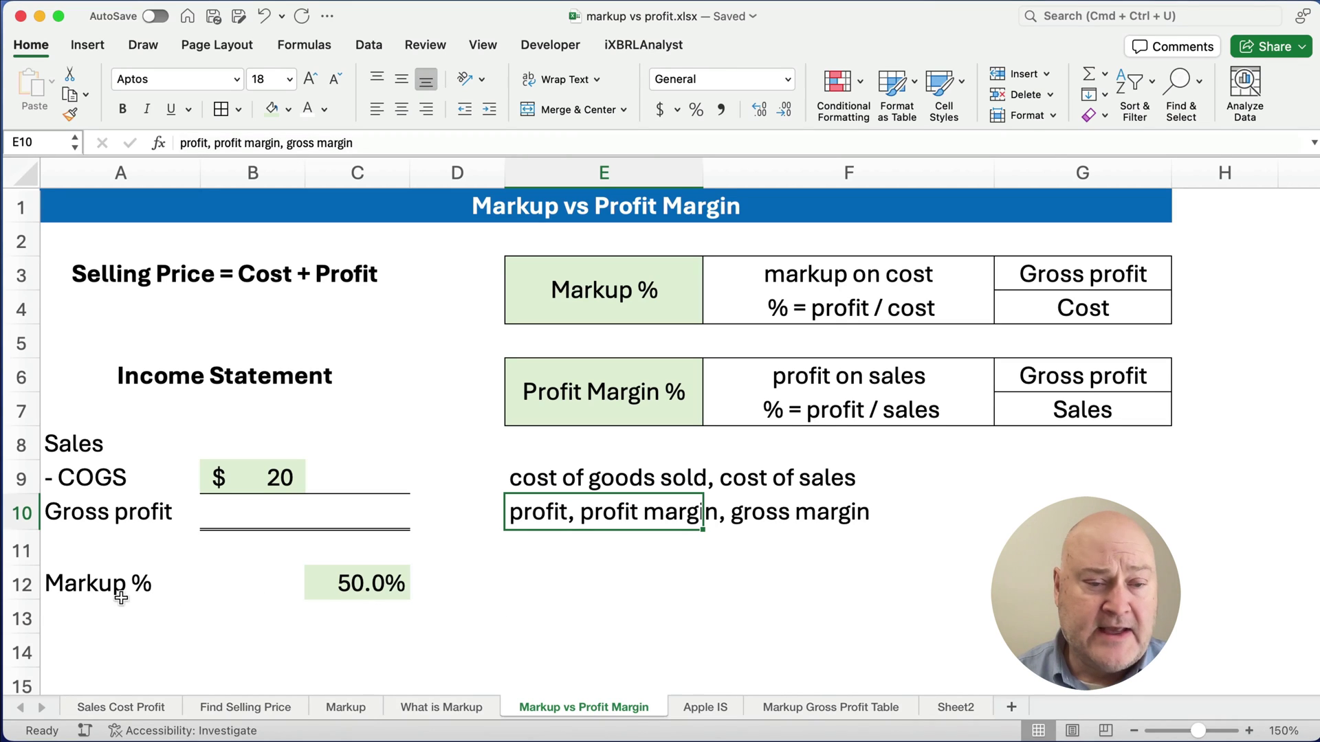
left_click_drag(274, 437, 402, 514)
left_click(385, 581)
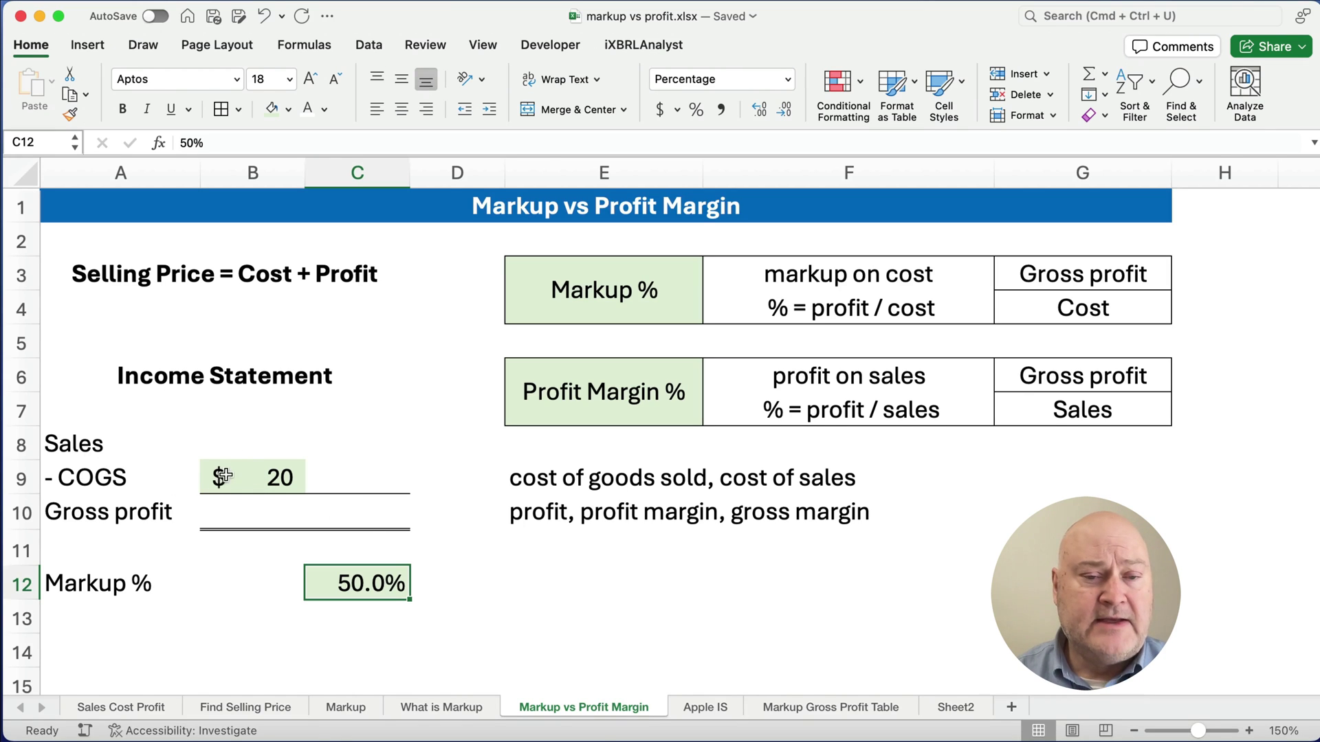
left_click_drag(229, 430, 399, 582)
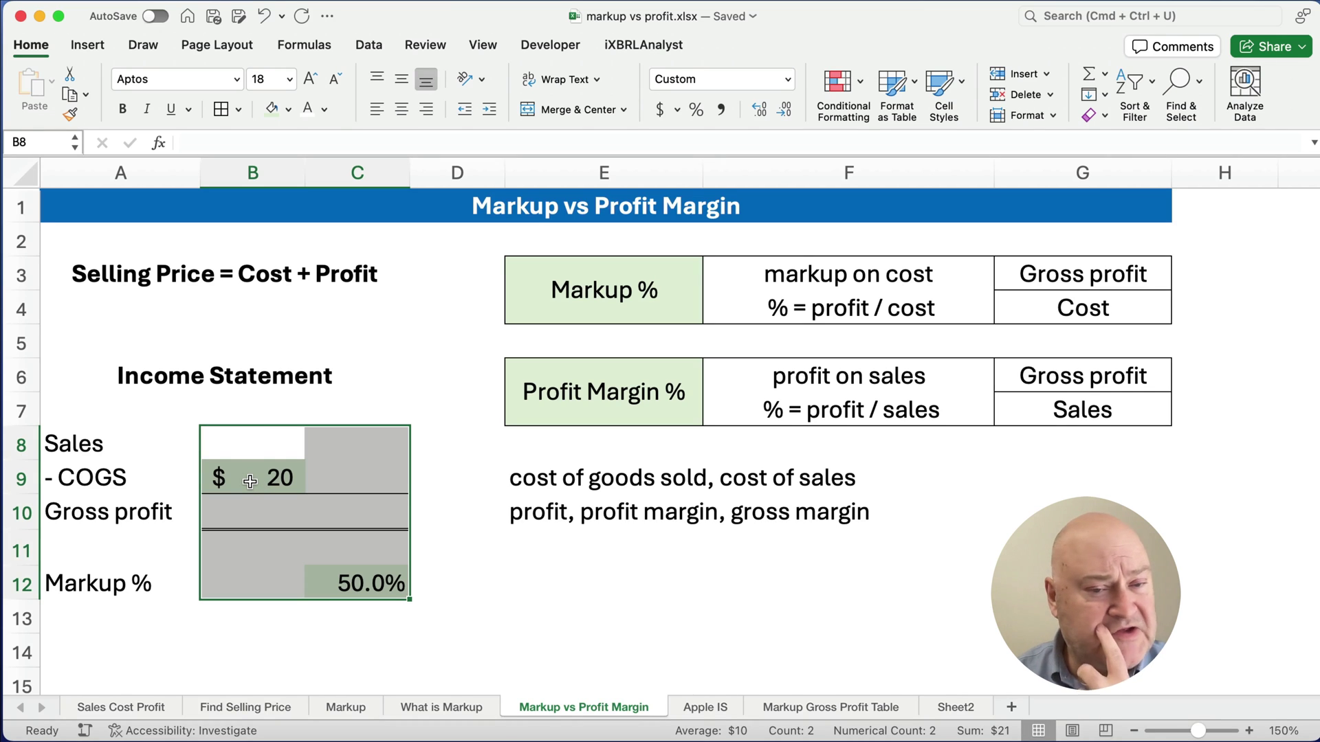
left_click(362, 589)
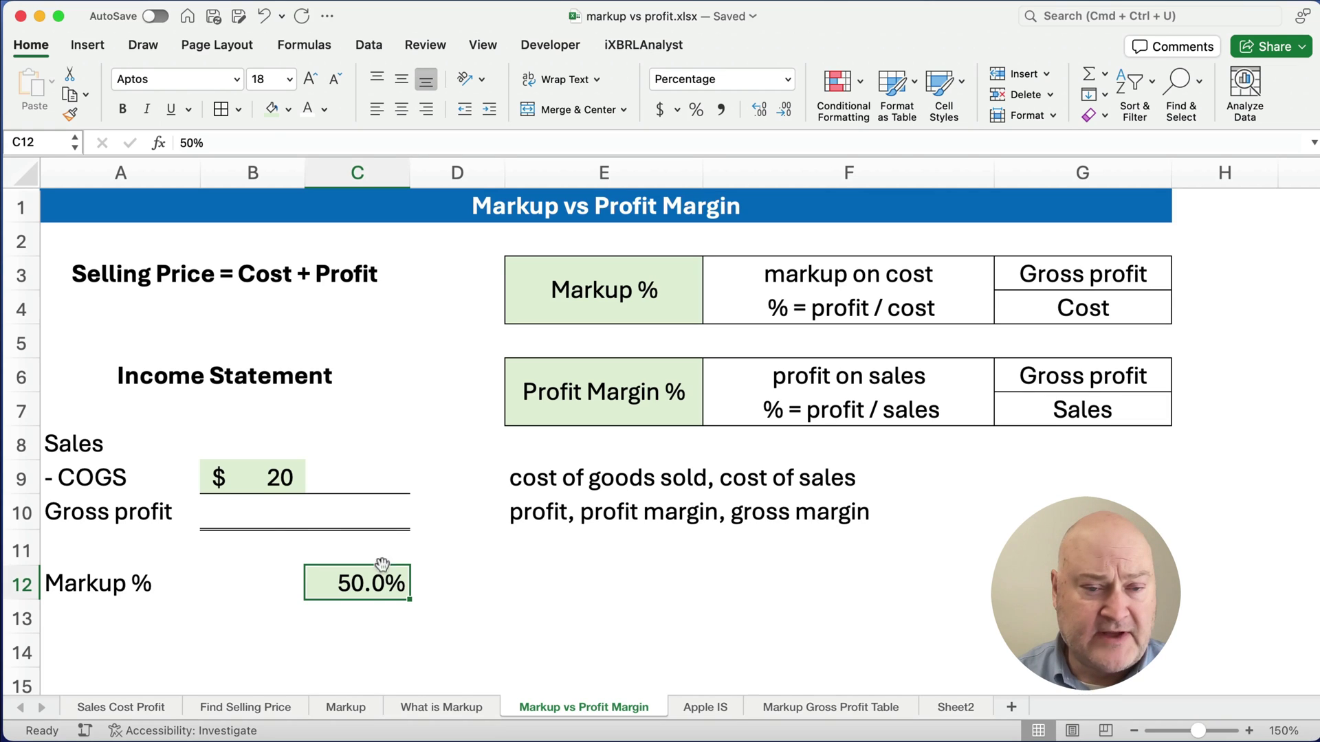
Enter =B9*C12 in B10 so gross profit is COGS times the 50.0% markup ($10).
left_click(256, 516)
type("=")
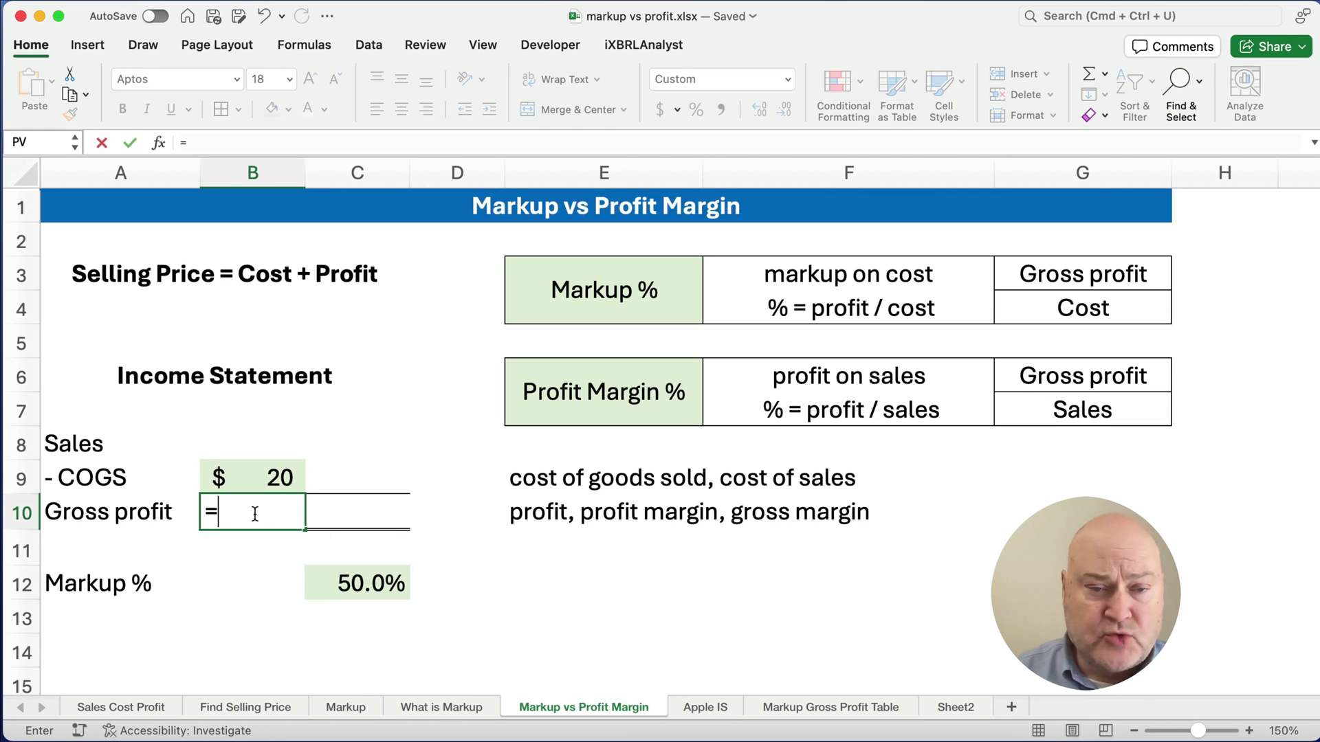
key("Up")
type("*")
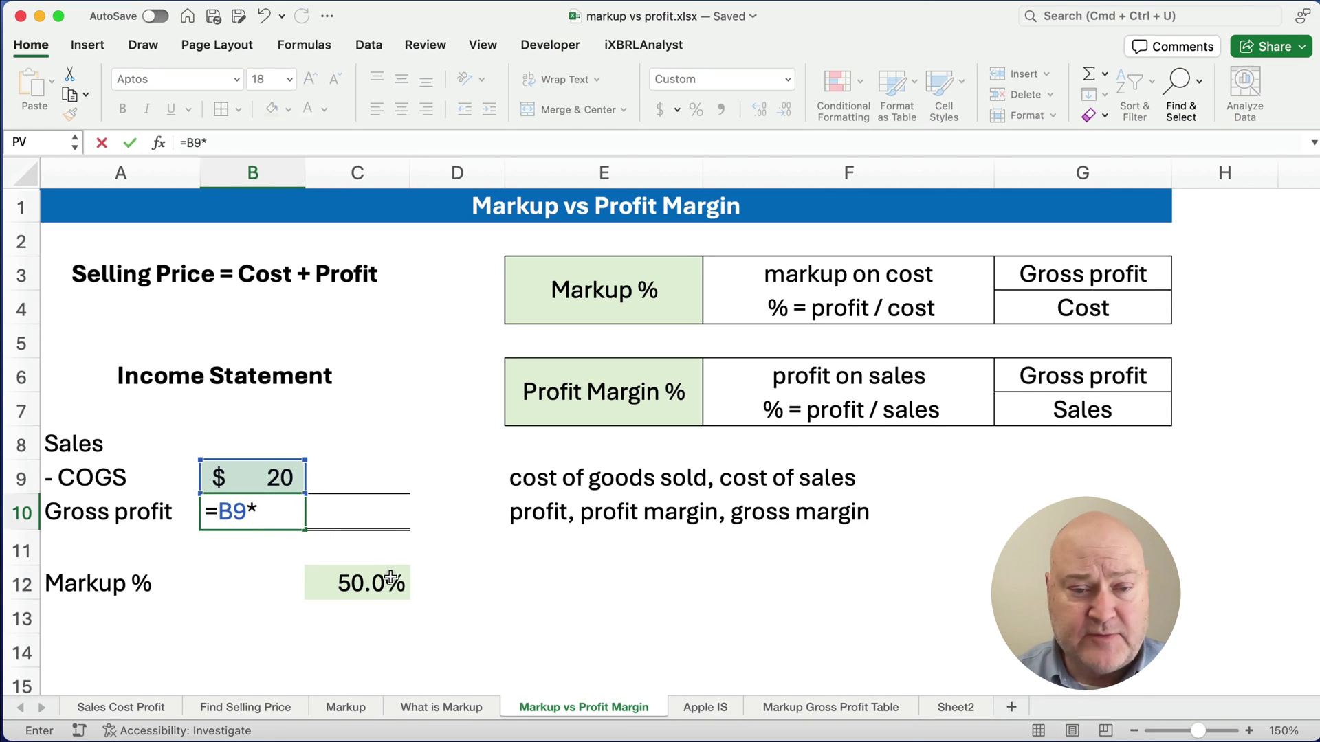
left_click(388, 582)
key("Return")
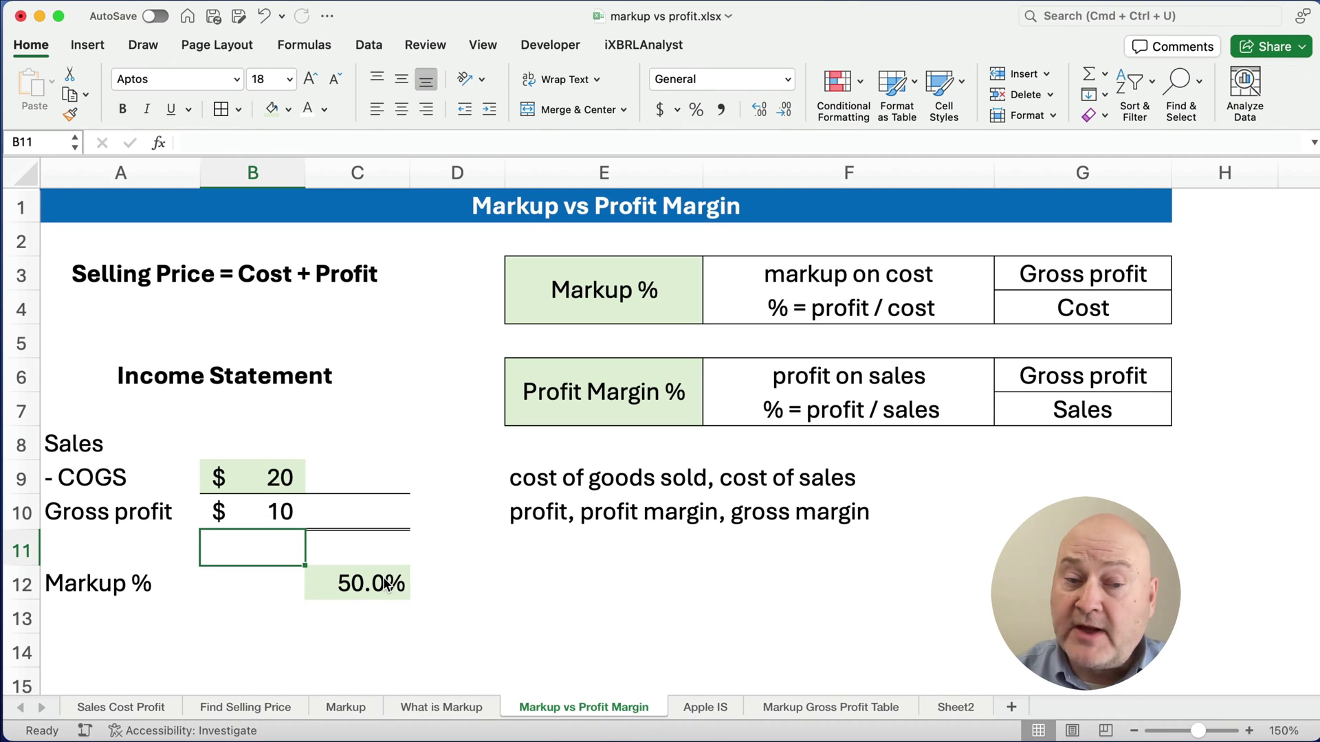
Enter =B9+B10 in B8 so sales show $30.
left_click(257, 433)
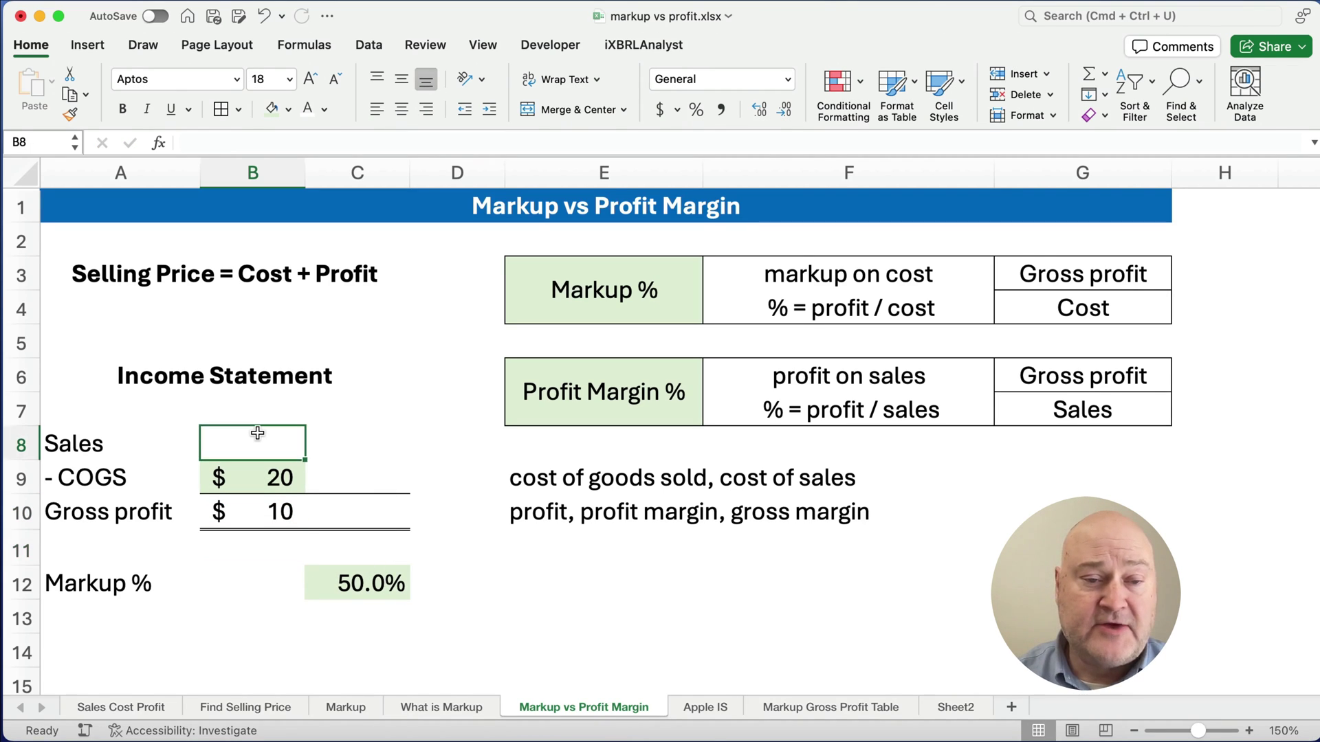
type("=")
key("Down")
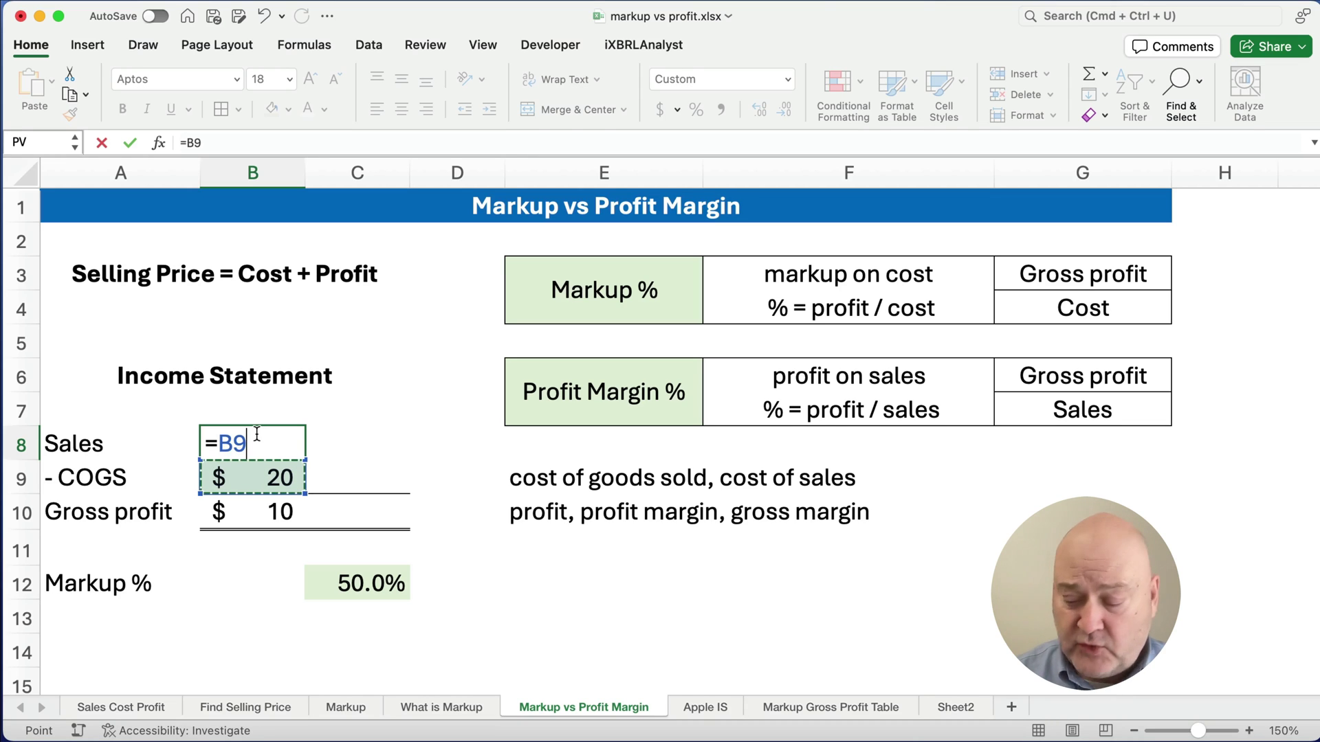
type("+")
key("Down")
key("Down")
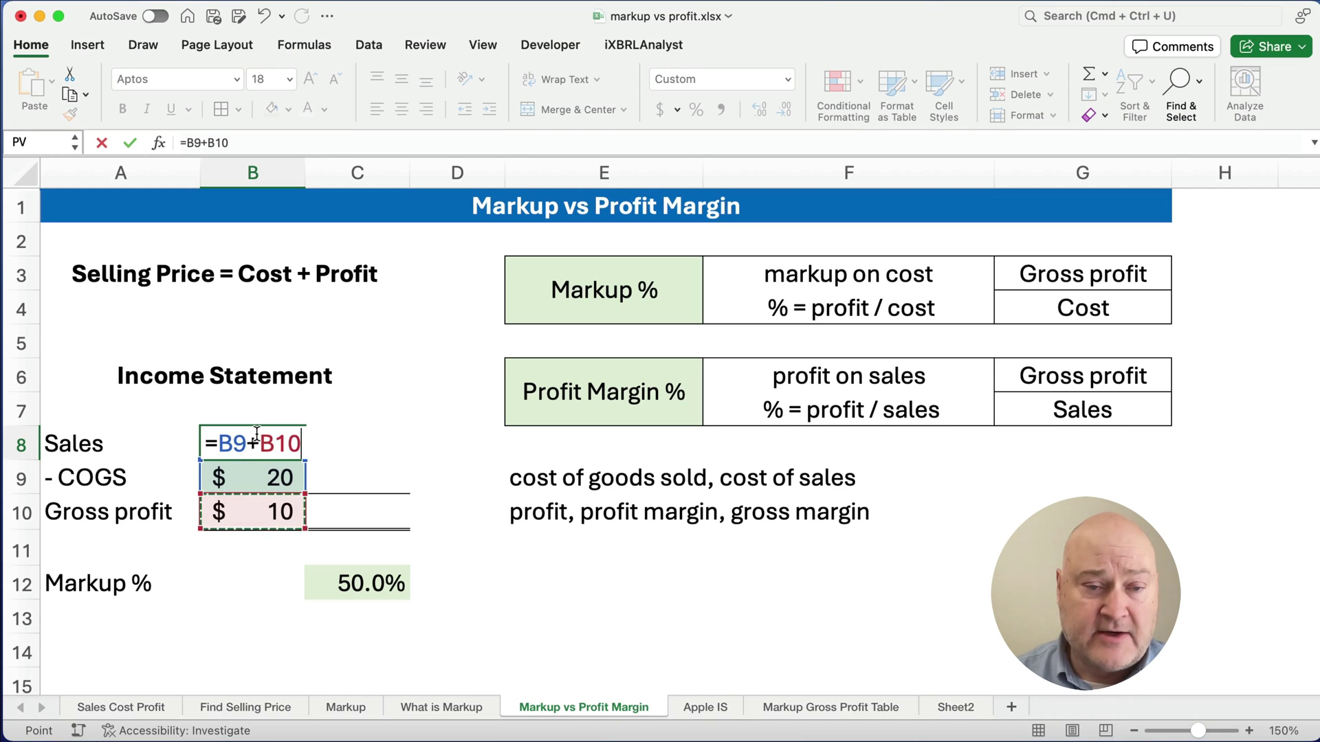
key("Return")
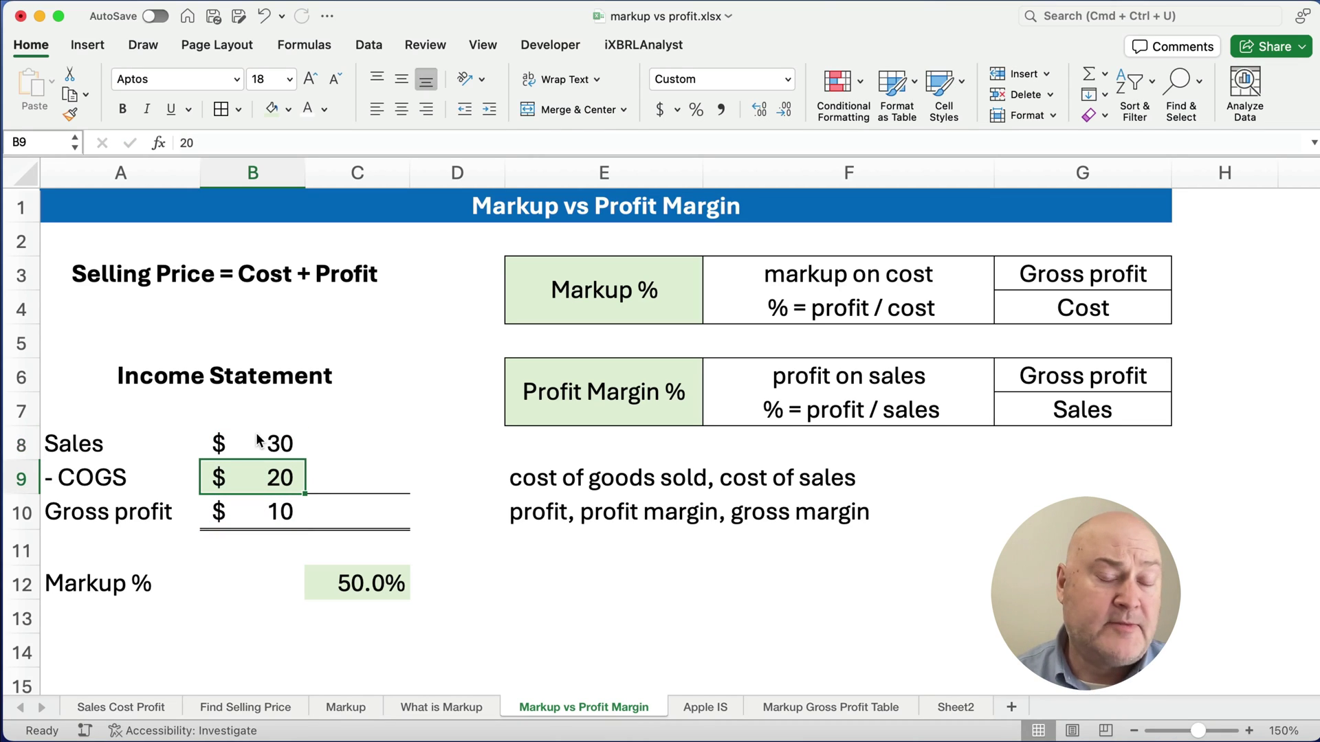
left_click(257, 440)
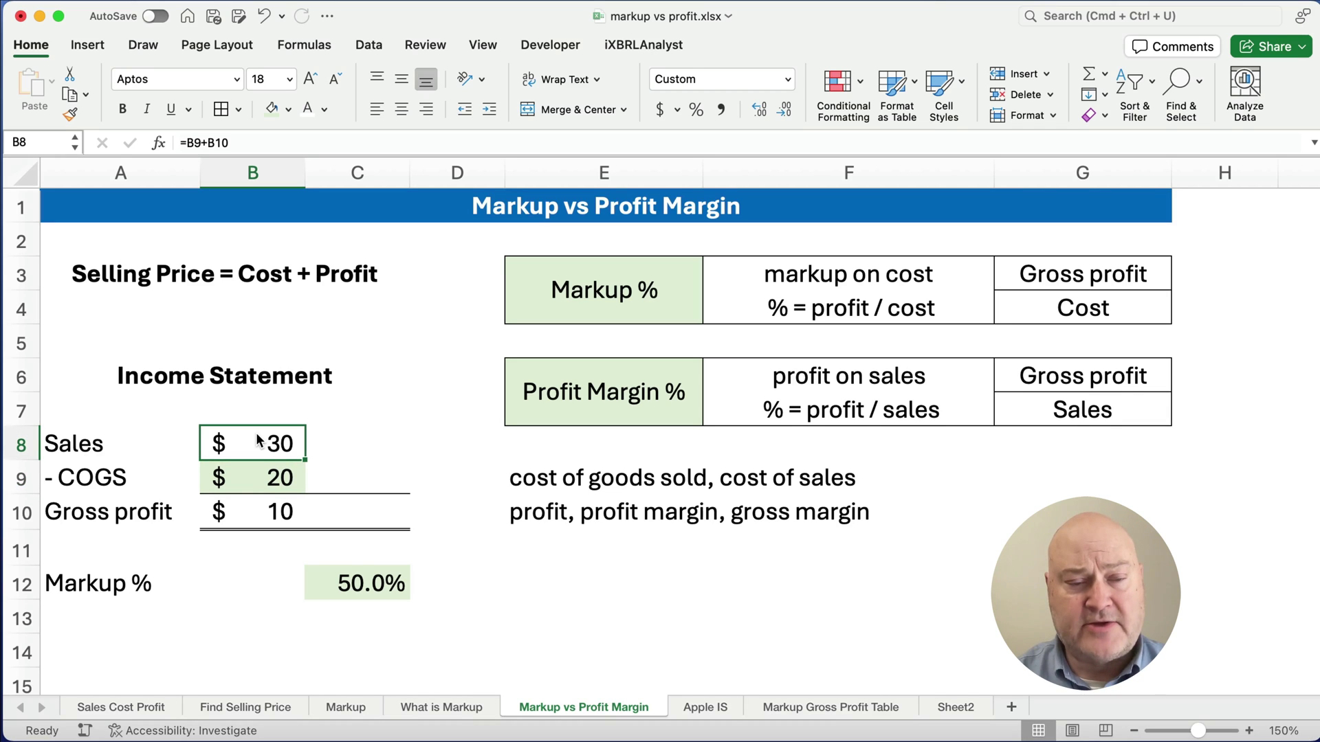
scroll(258, 439, "right", 1)
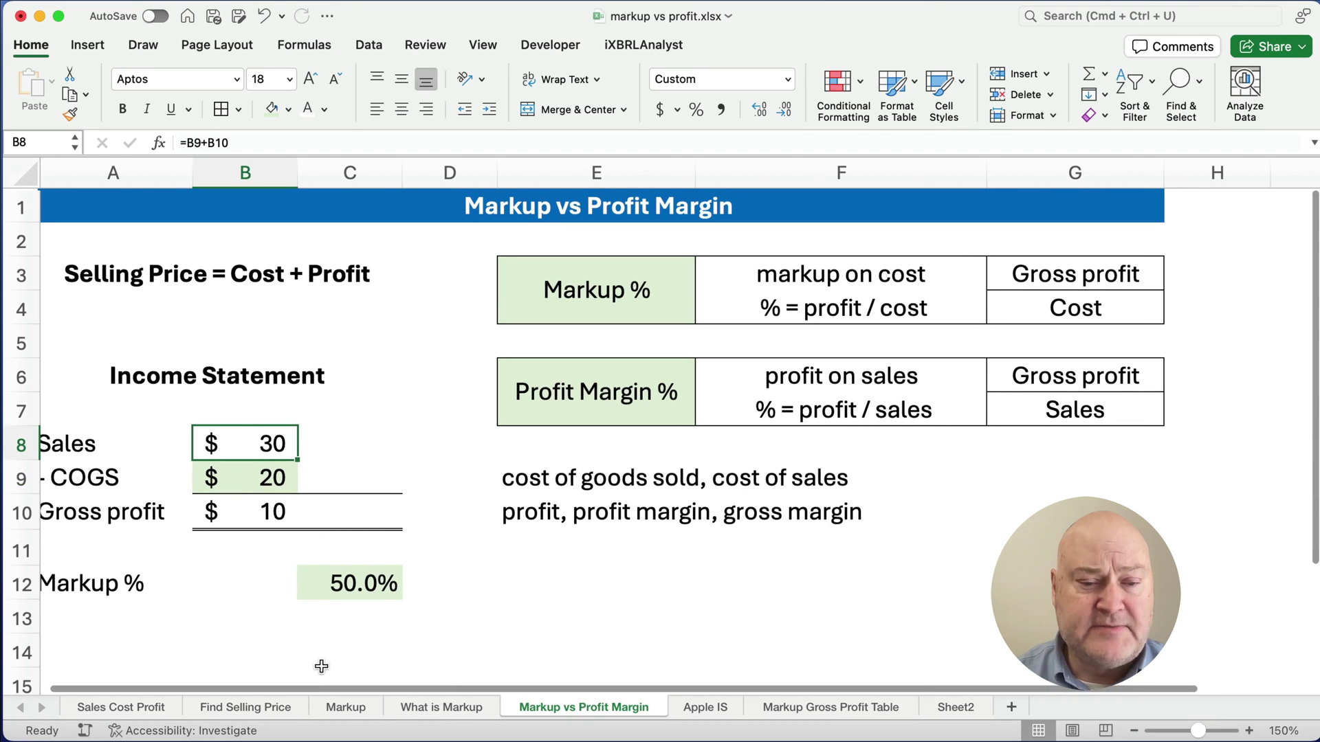
scroll(326, 684, "left", 1)
left_click(356, 442)
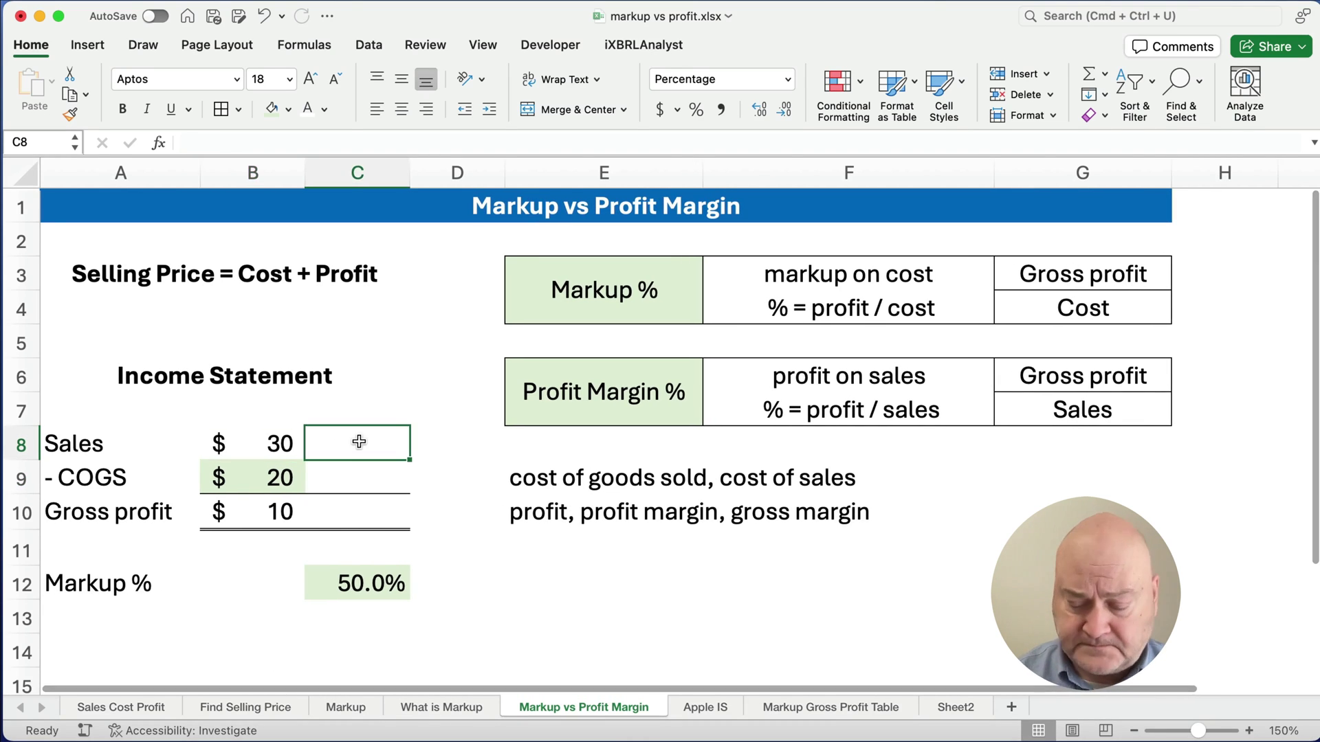
type("=")
key("Left")
type("/")
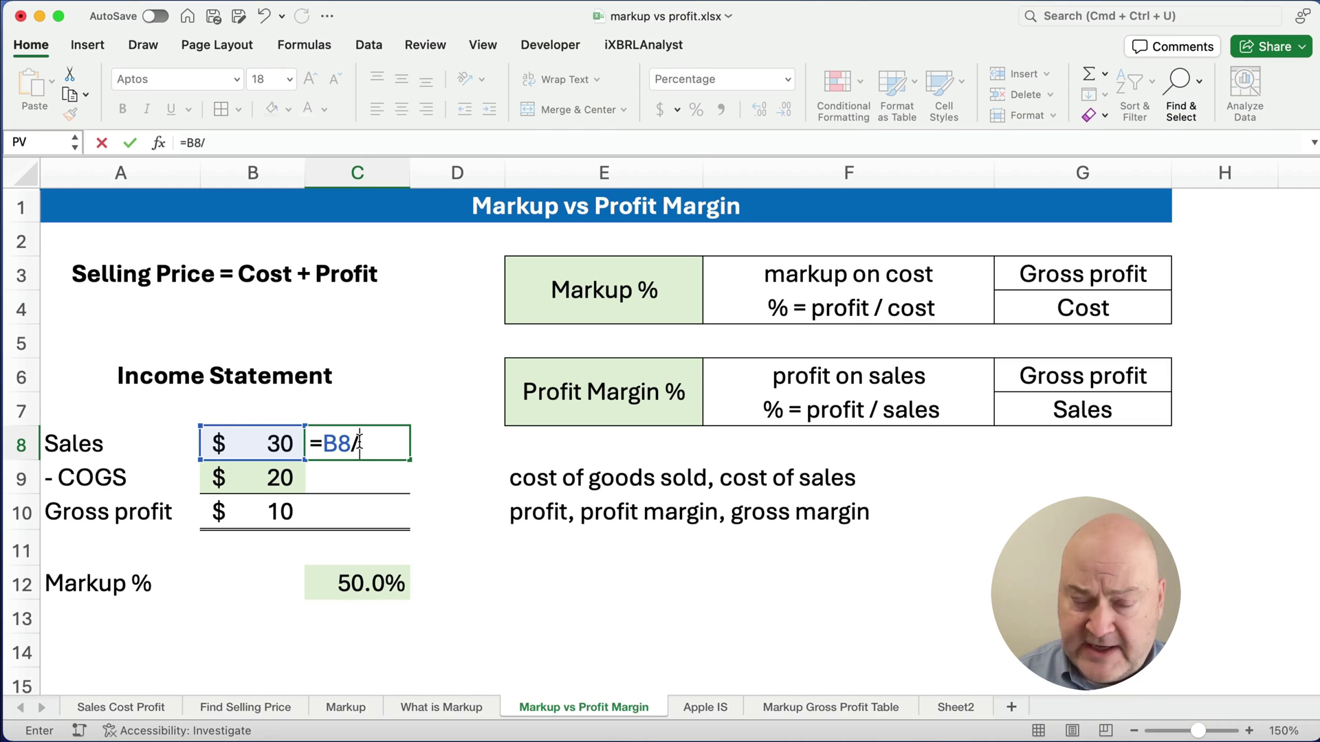
key("Left")
key("Return")
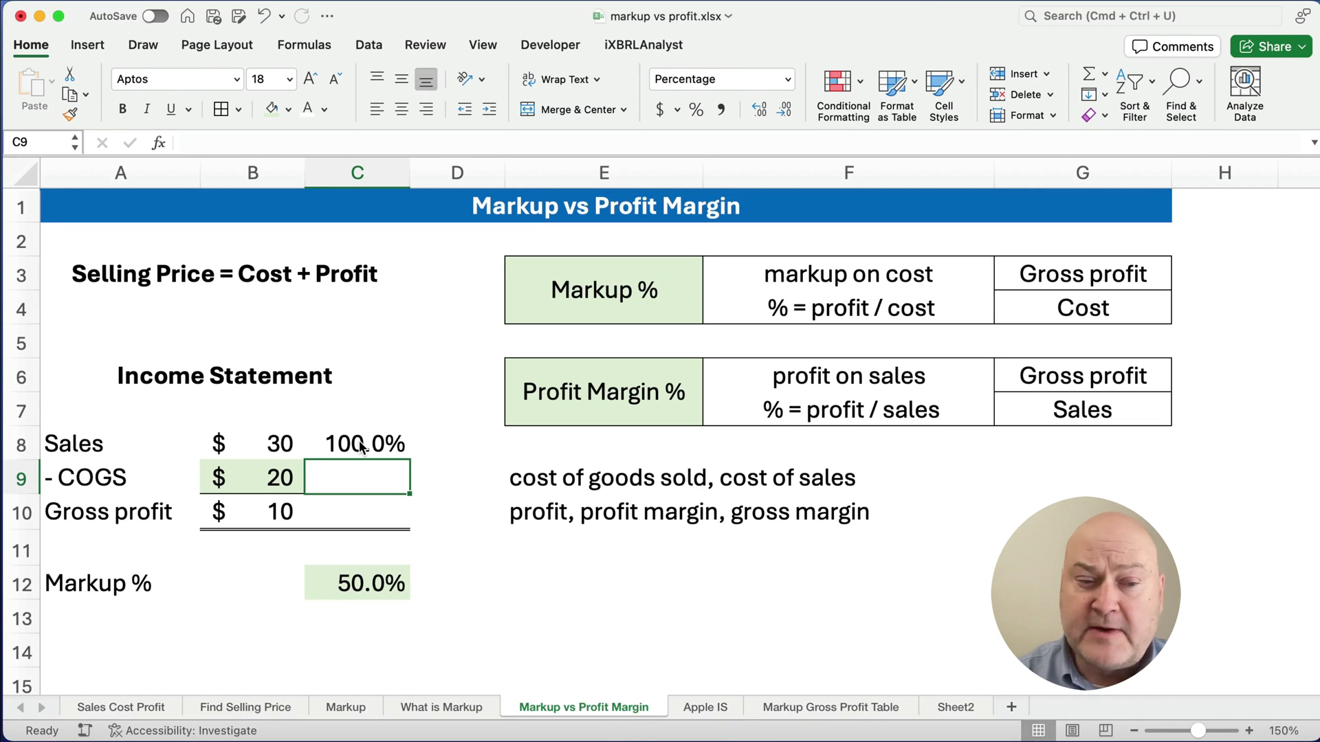
type("=")
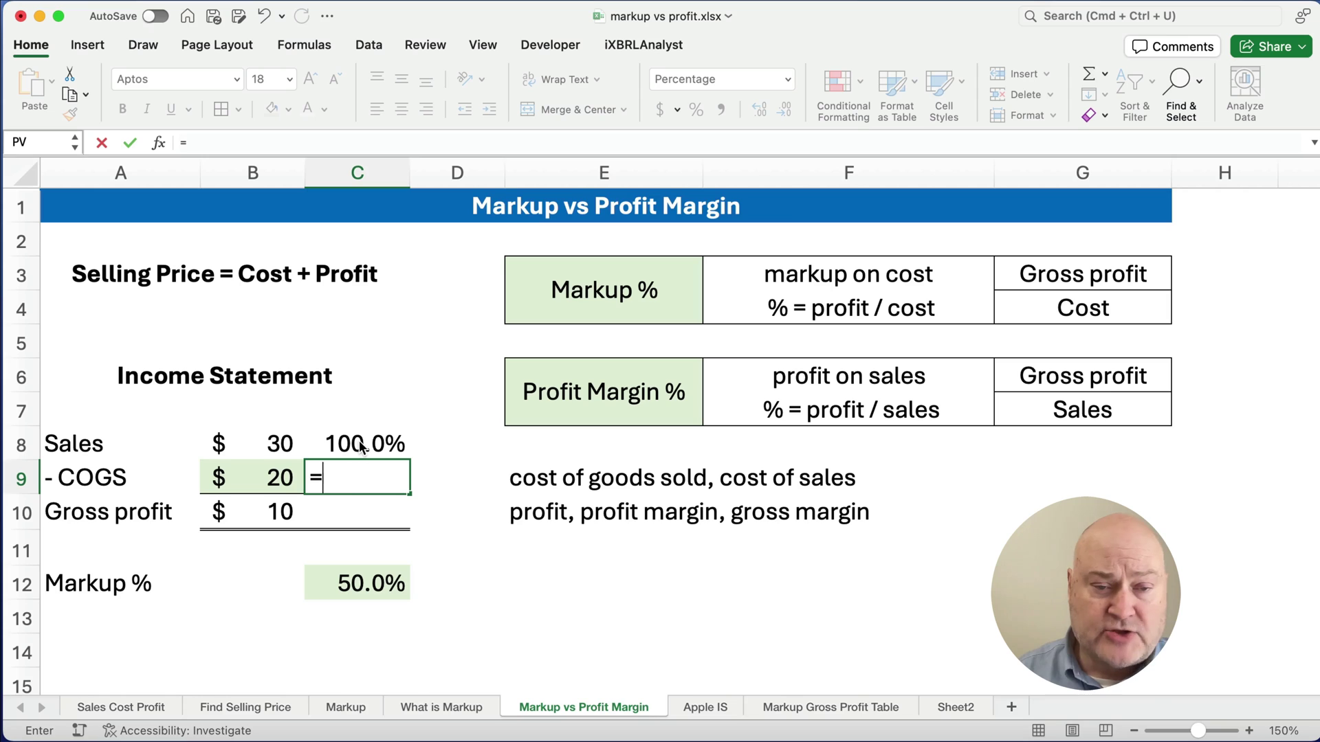
key("Left")
type("/")
key("Up")
key("Left")
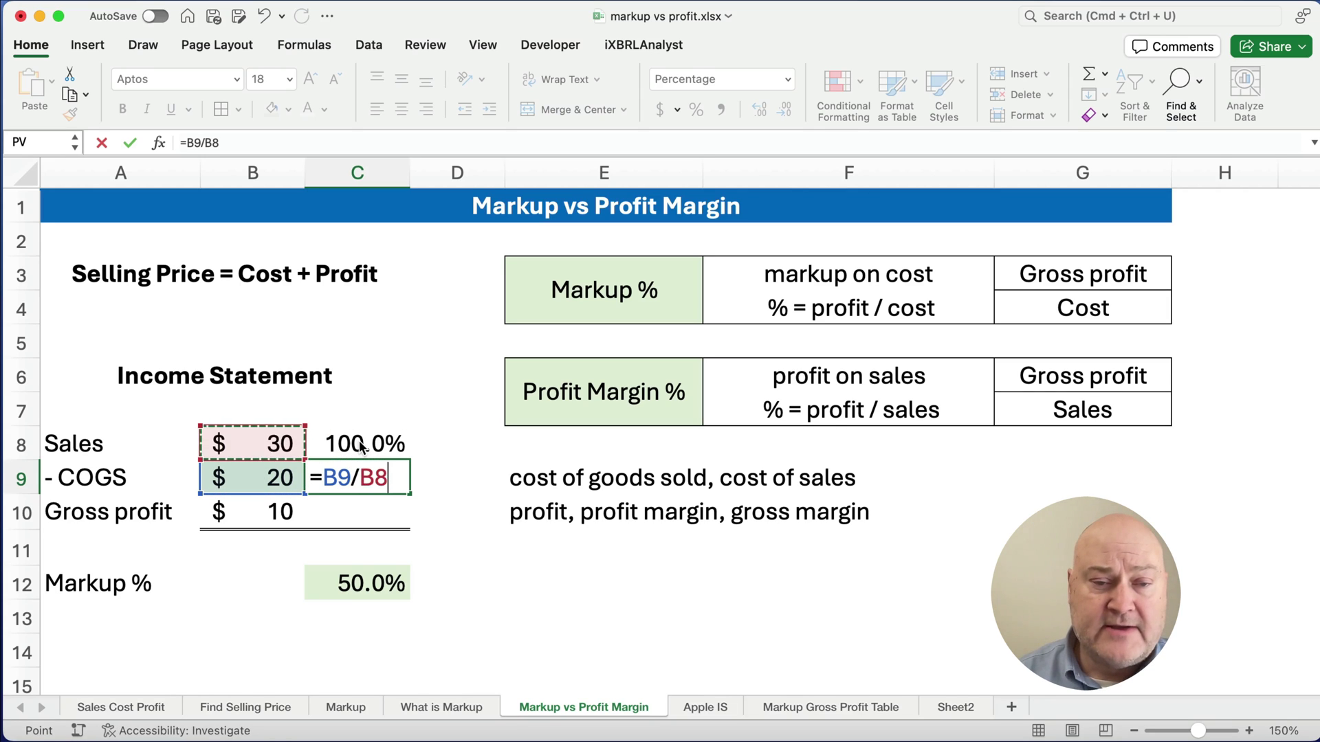
key("Return")
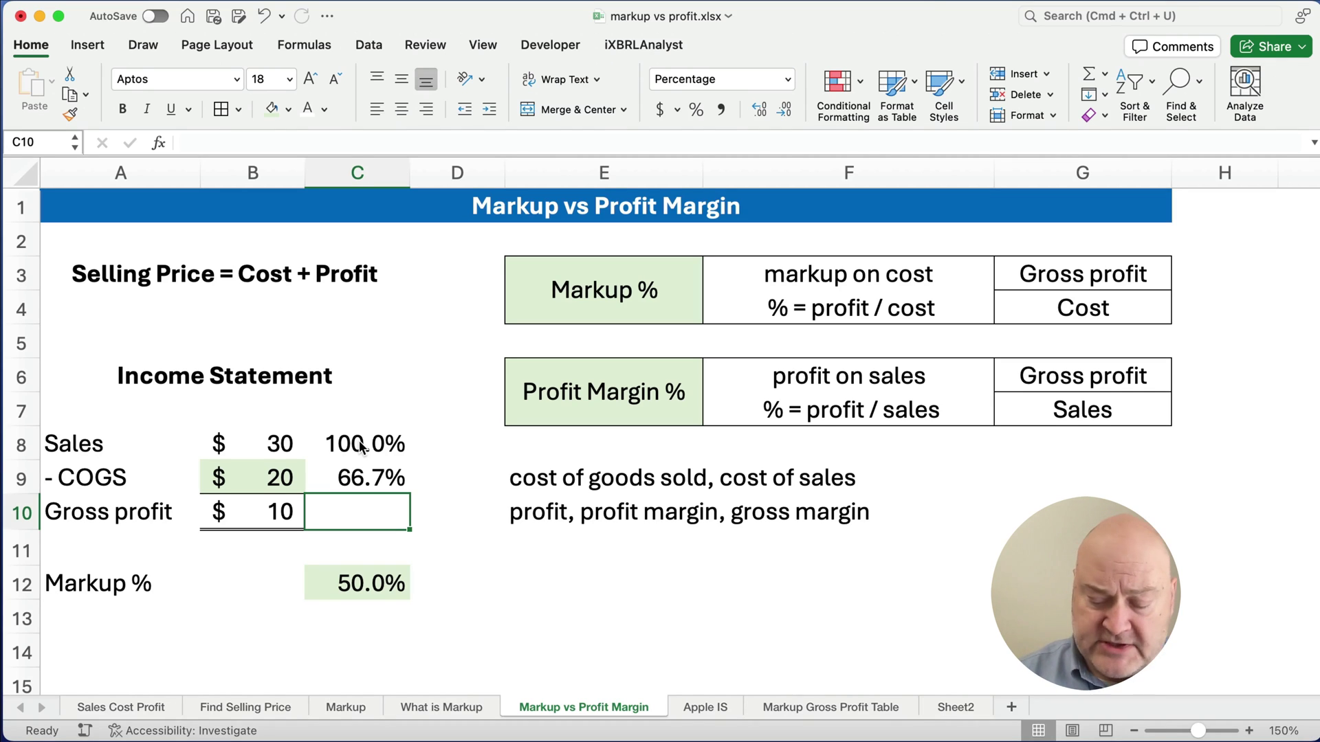
type("=")
key("Left")
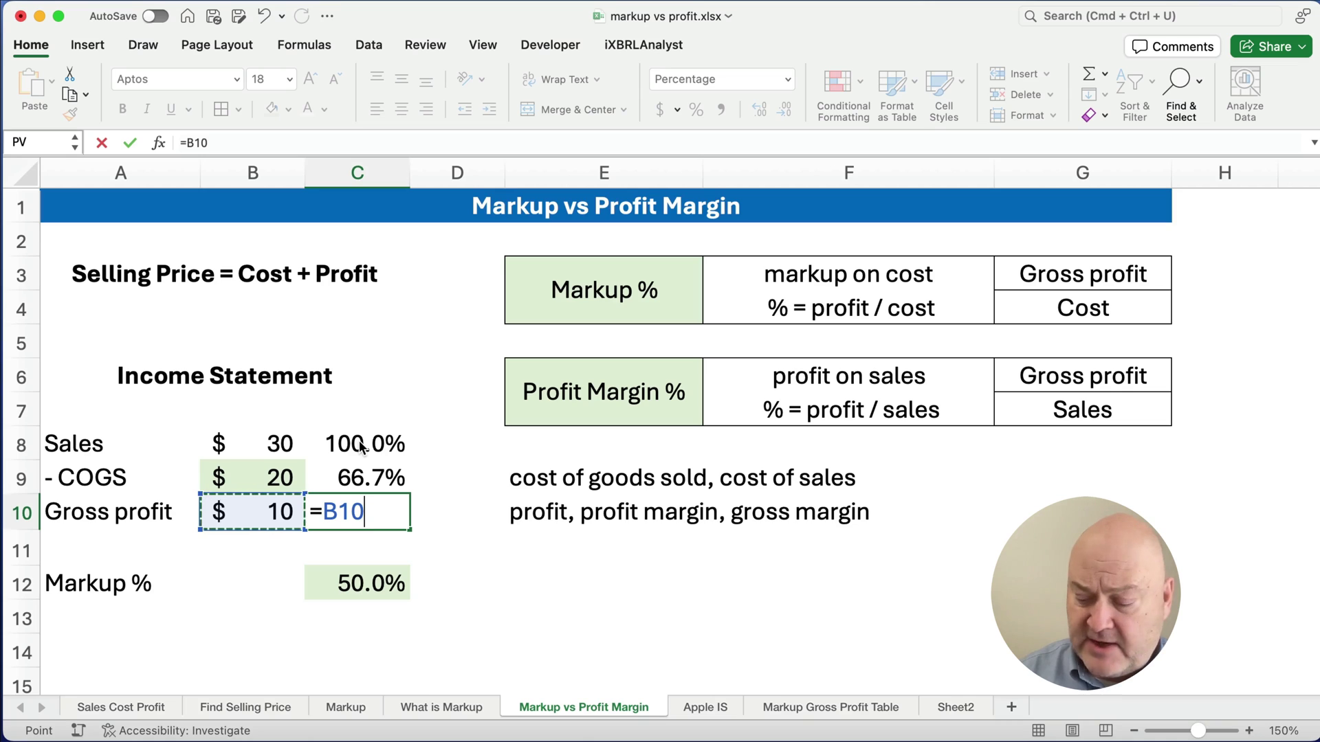
type("/")
left_click(295, 439)
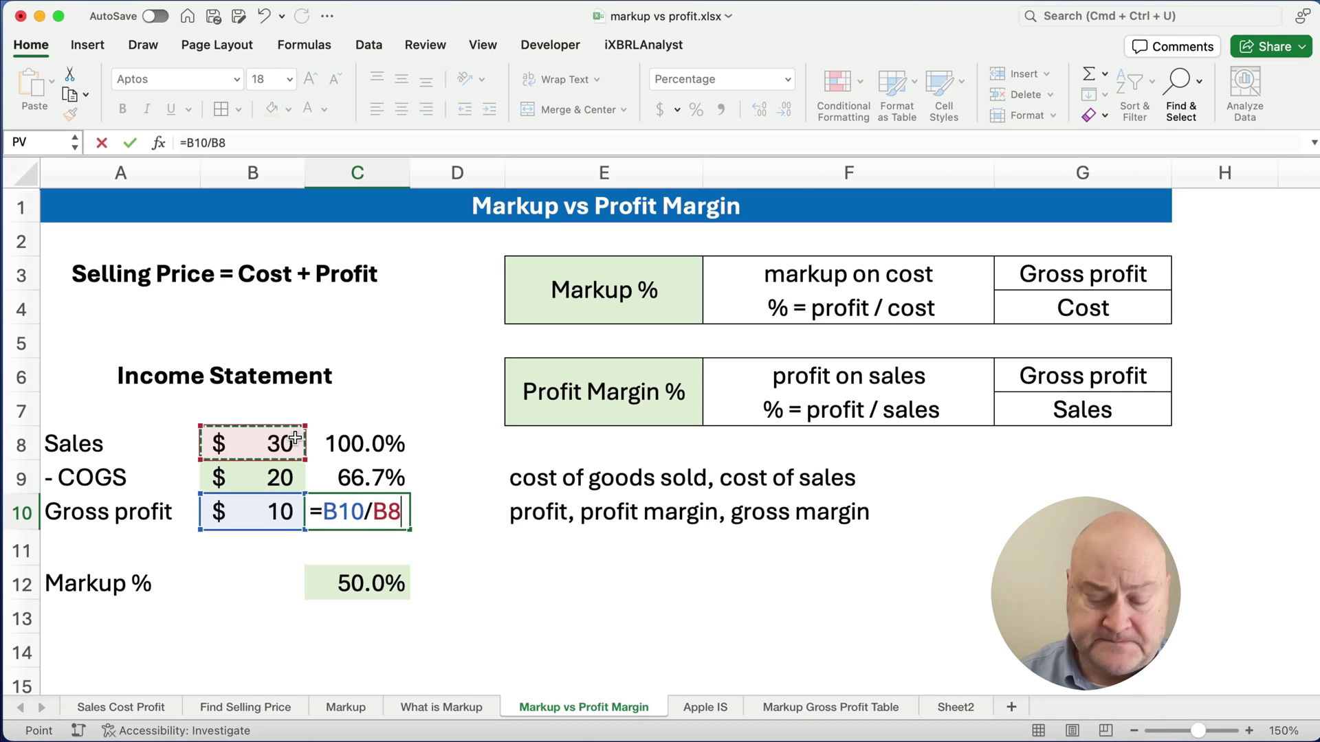
key("Return")
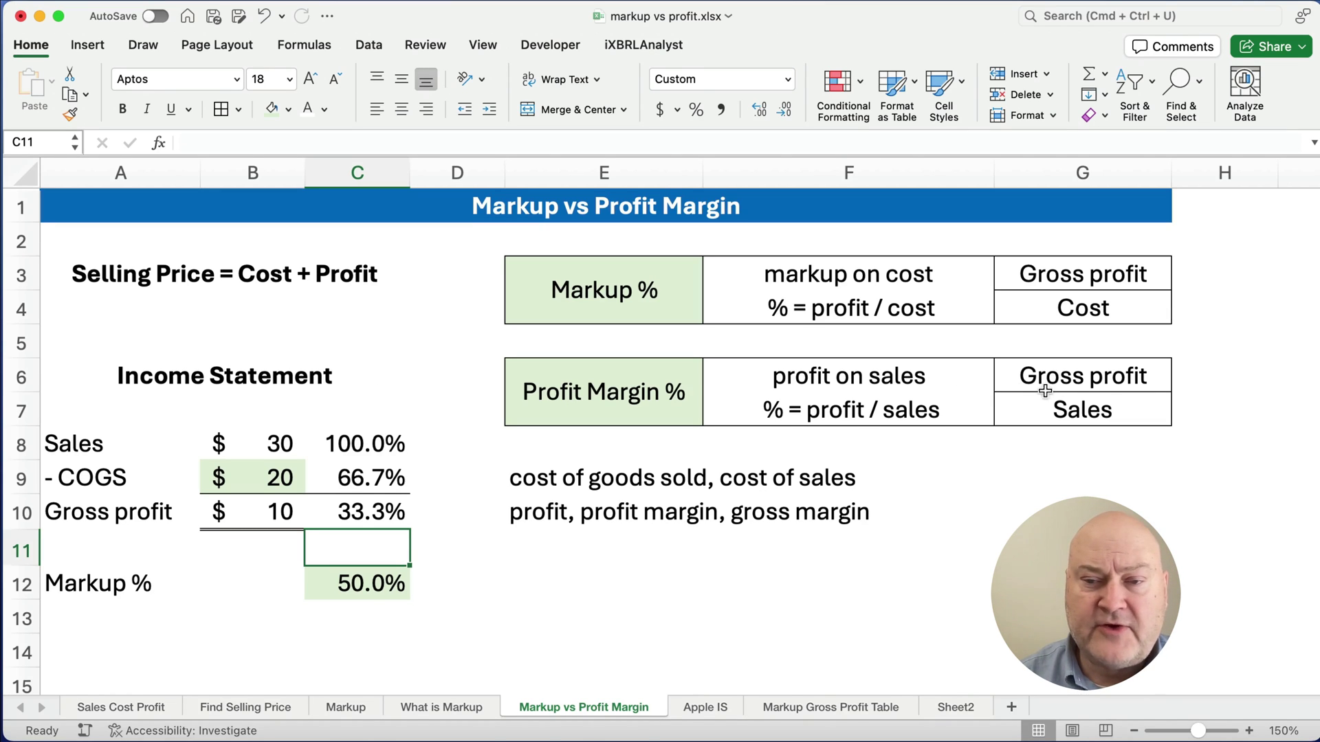
left_click(362, 514)
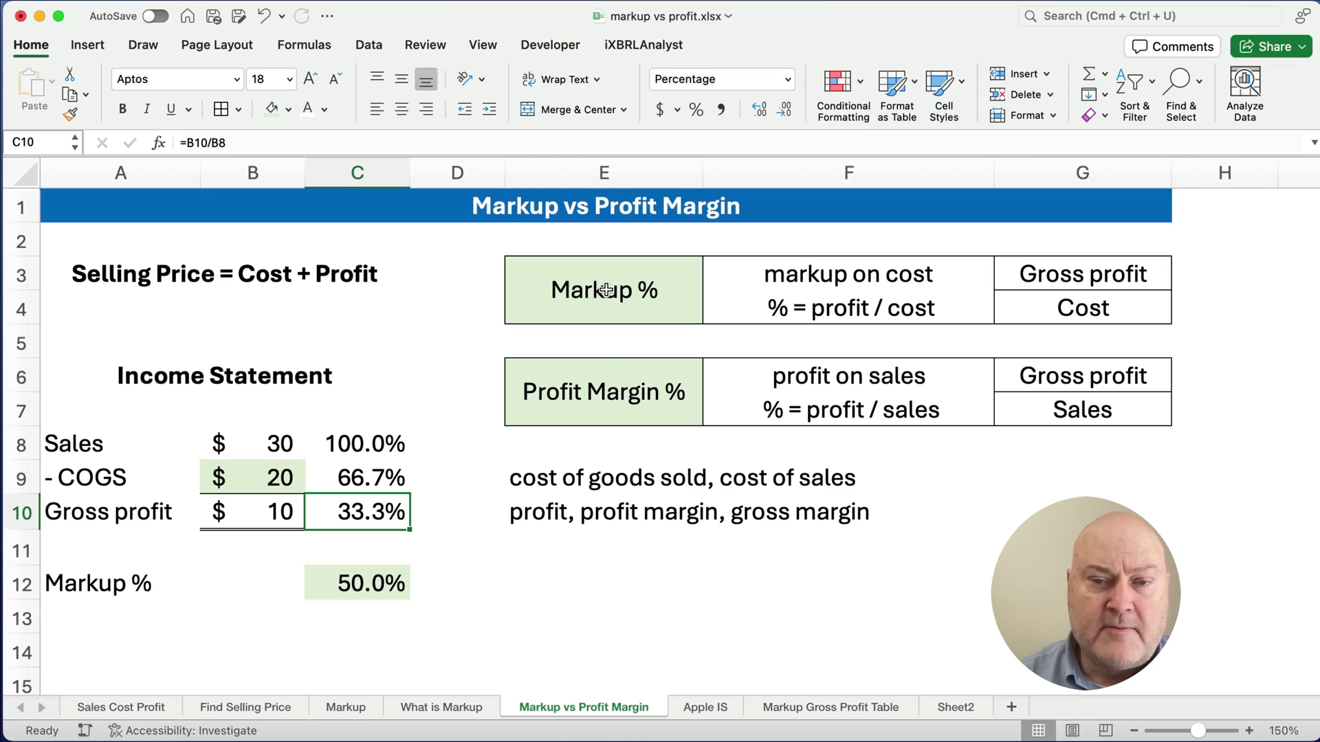
left_click(369, 584)
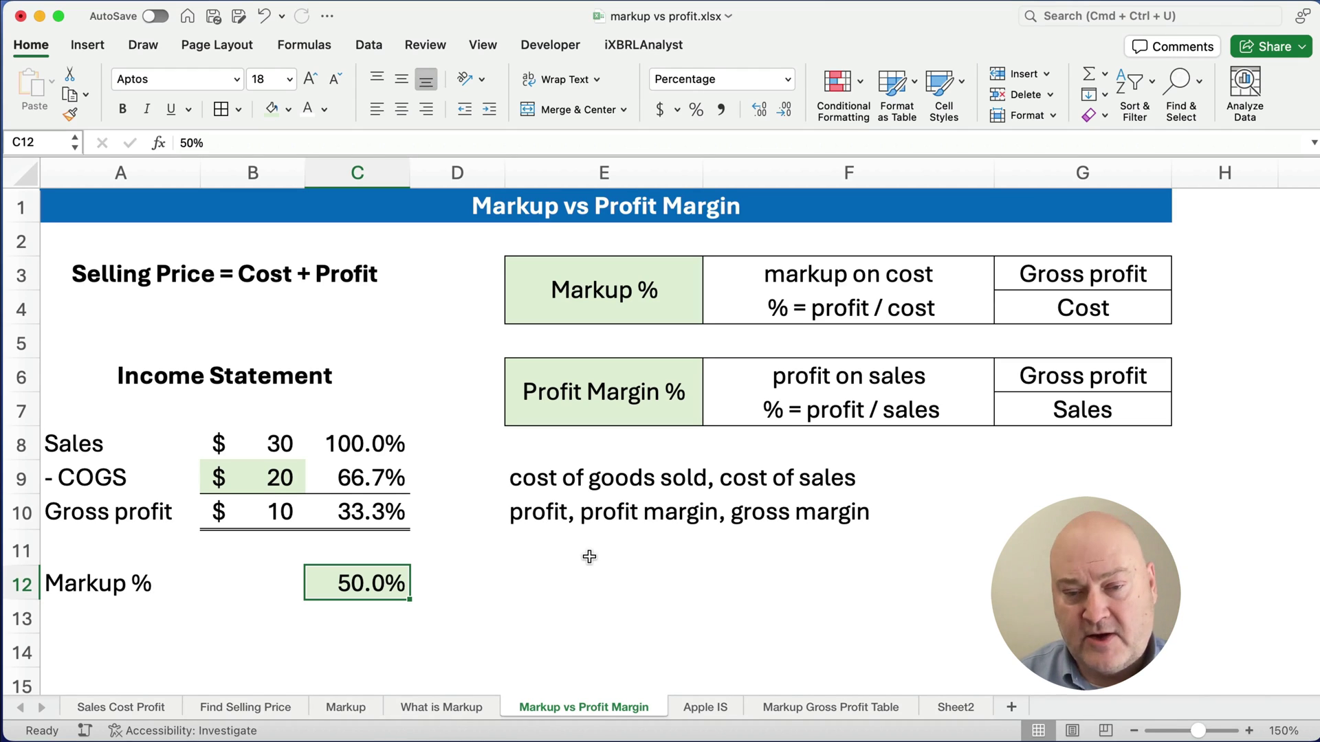
Switch to the Apple IS sheet with Apple's FYE Sep 2022 income statement and select G4.
left_click(702, 708)
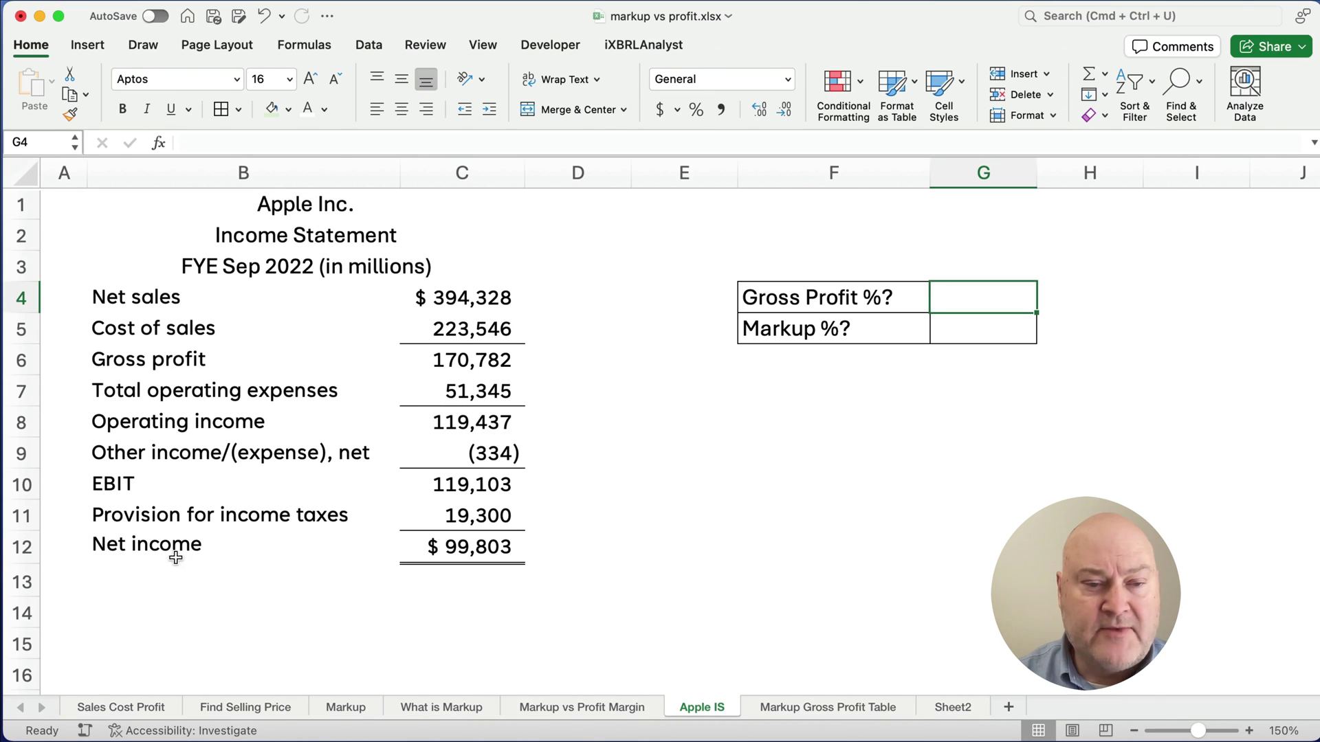
left_click(464, 543)
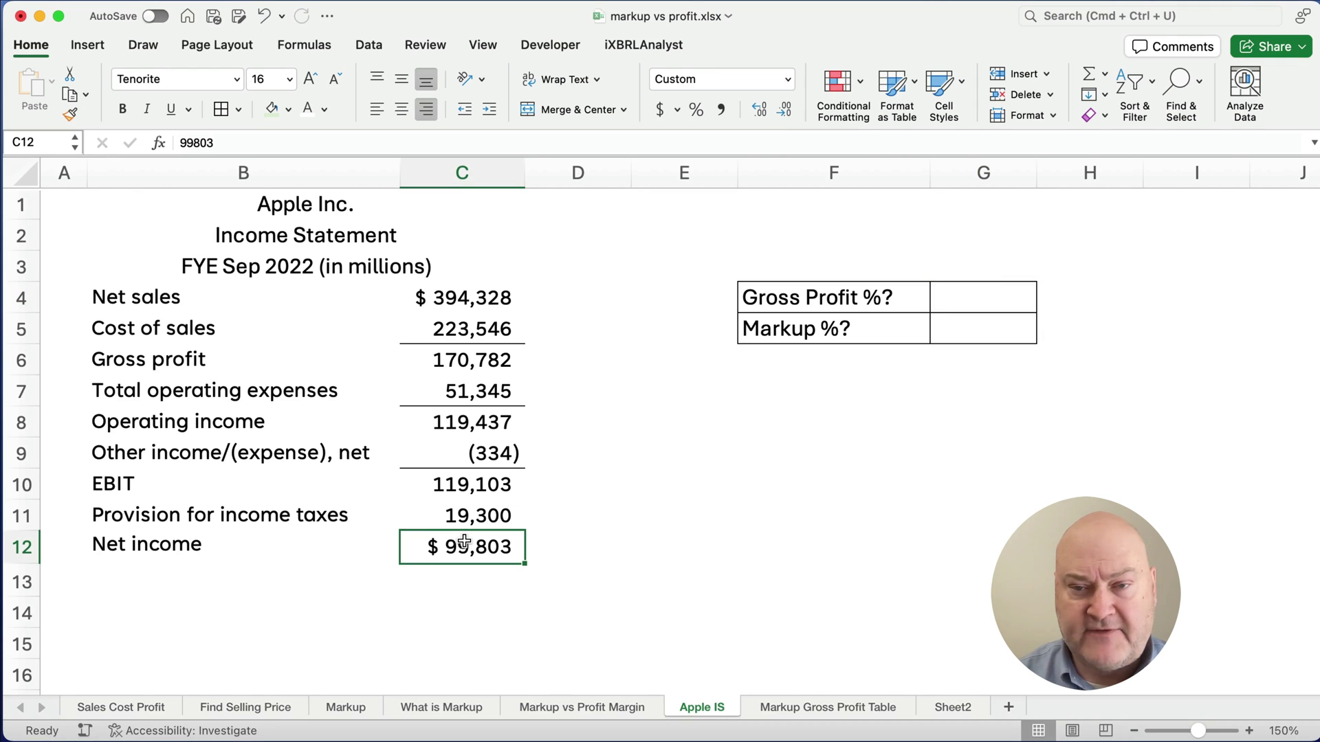
left_click(953, 297)
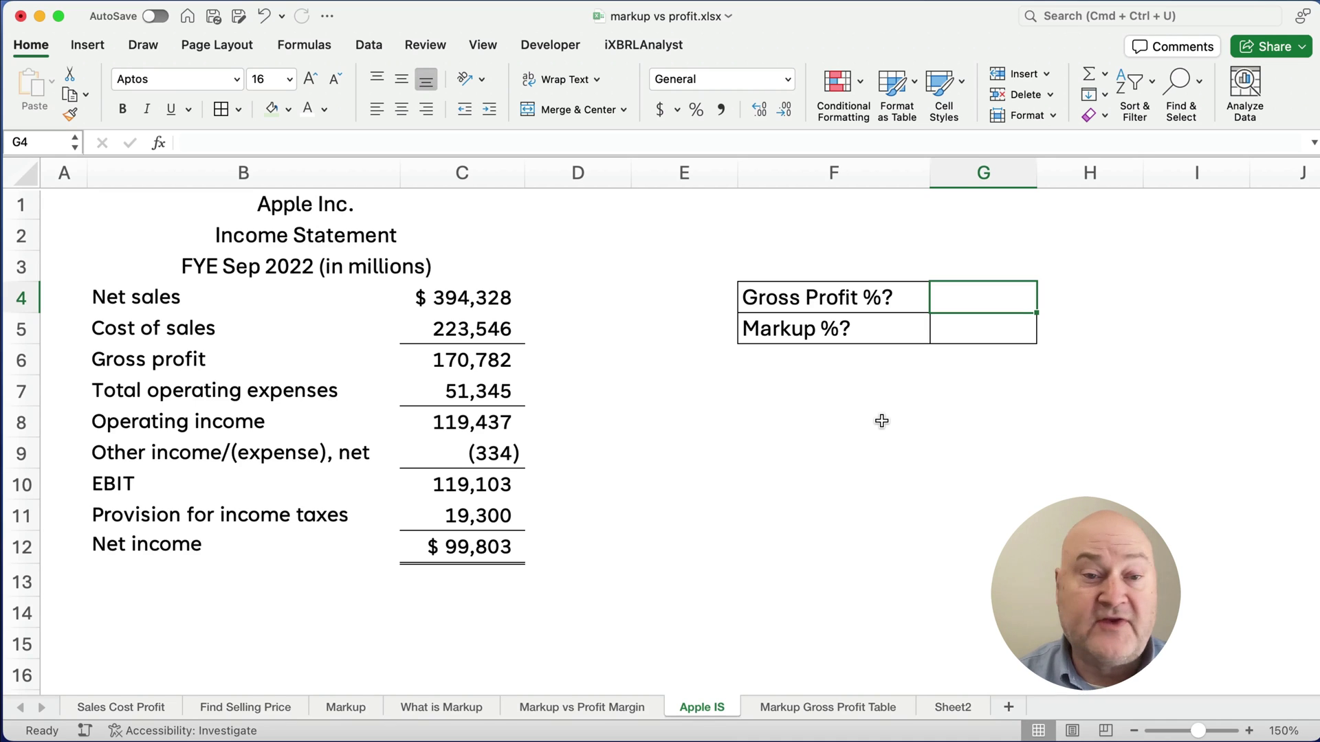
Enter =C6/C4 in G4 for gross profit % and =C6/C5 in G5 for markup %.
type("=")
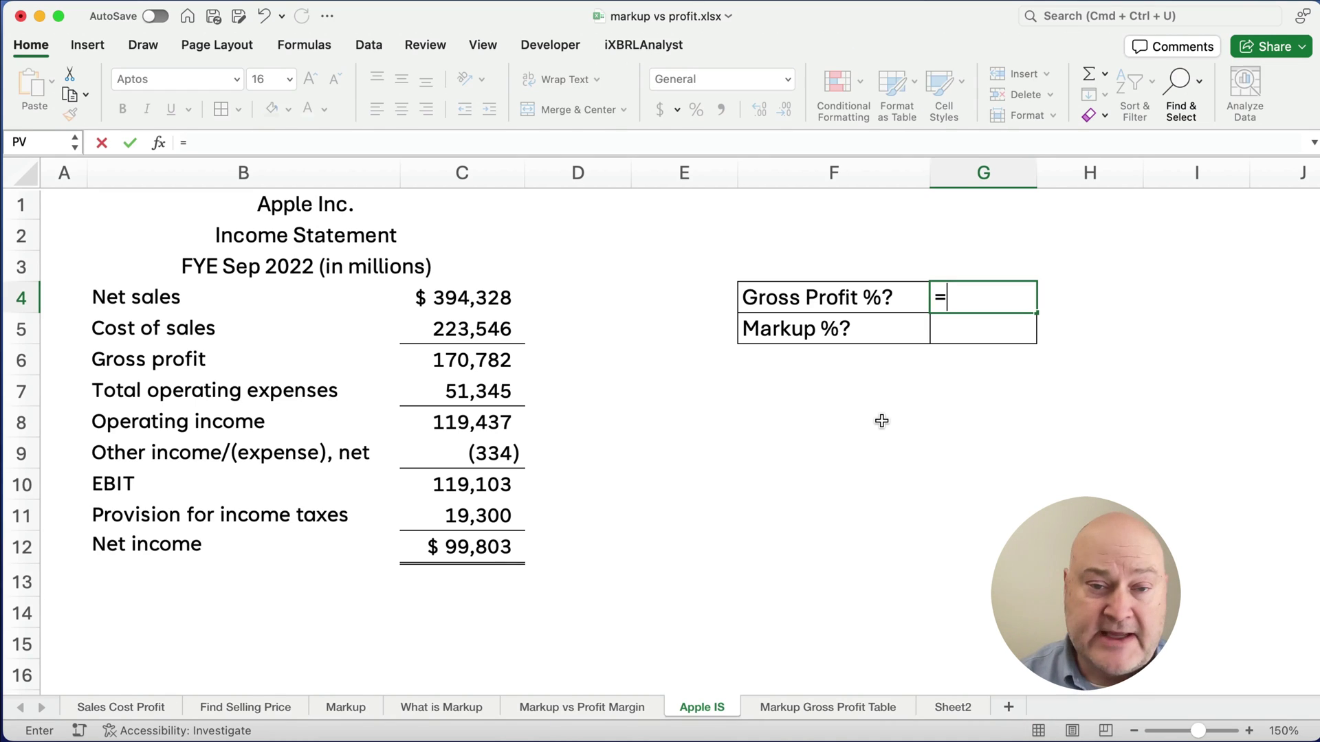
left_click(467, 366)
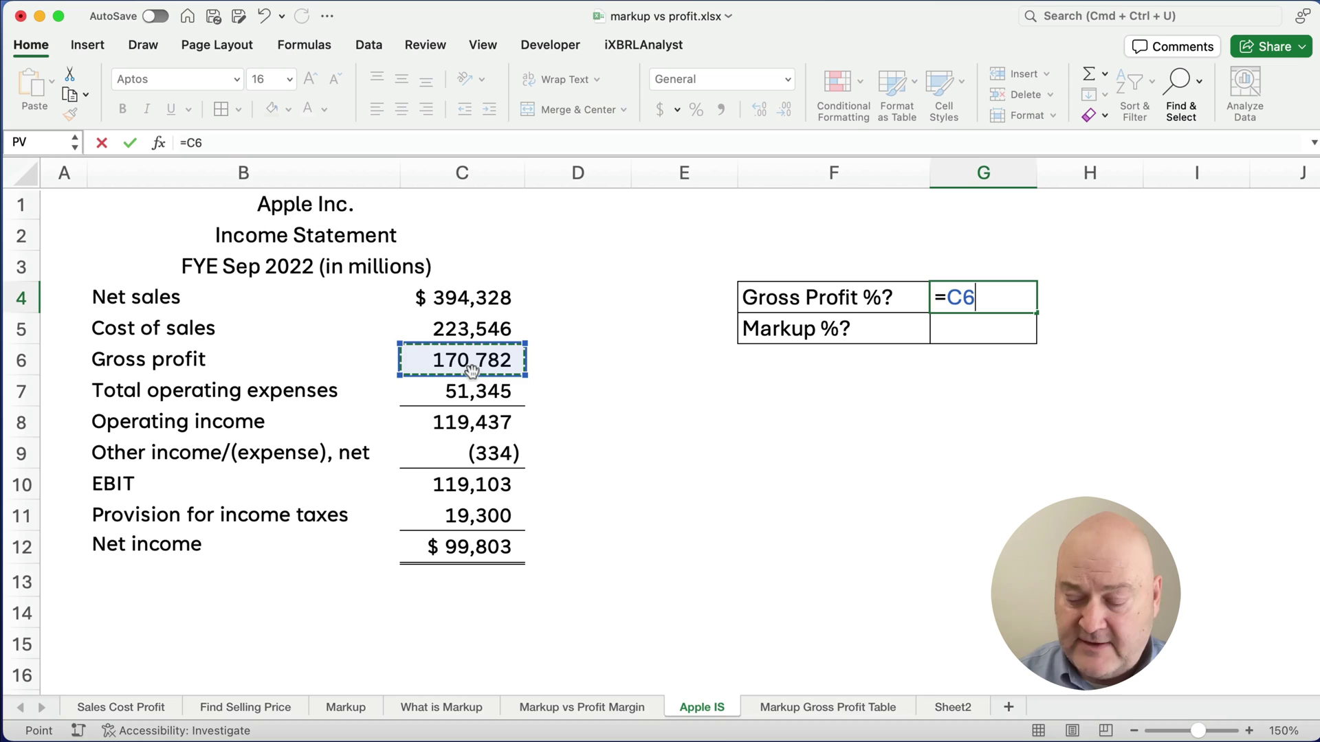
type("/")
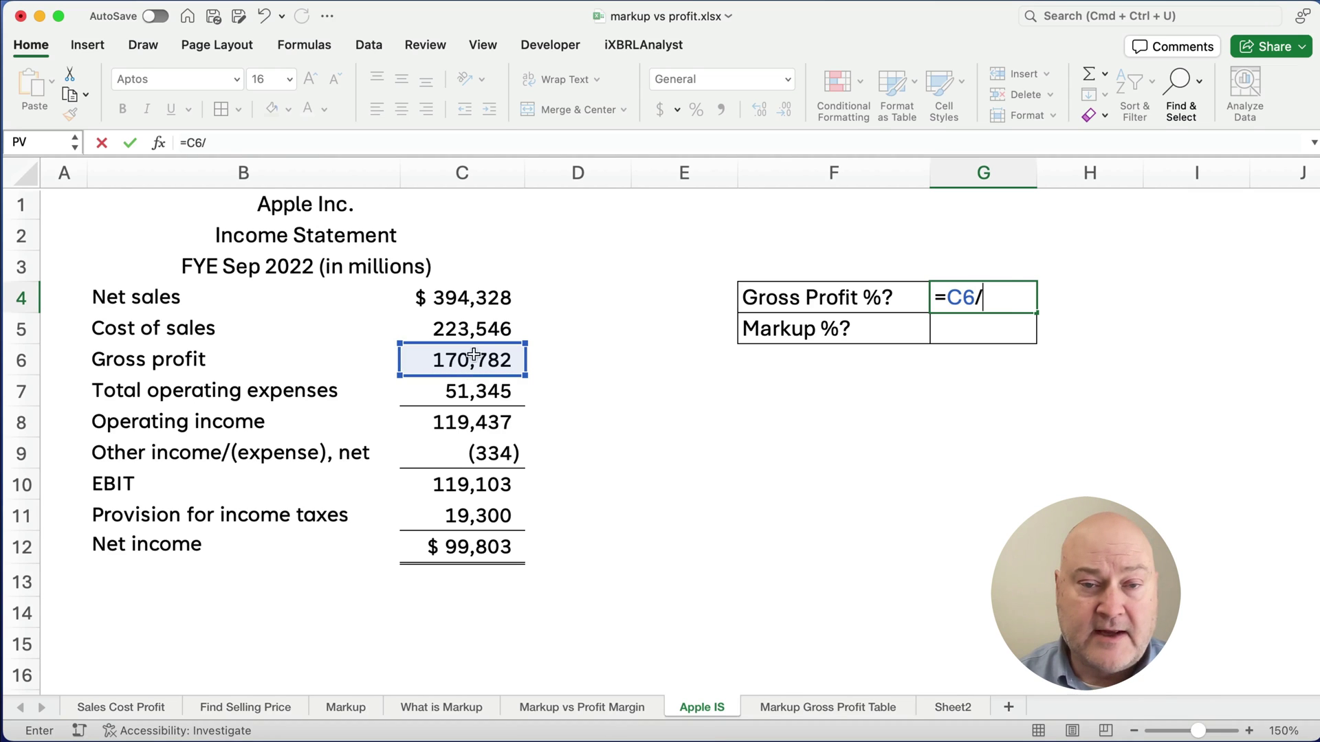
left_click(472, 306)
key("Return")
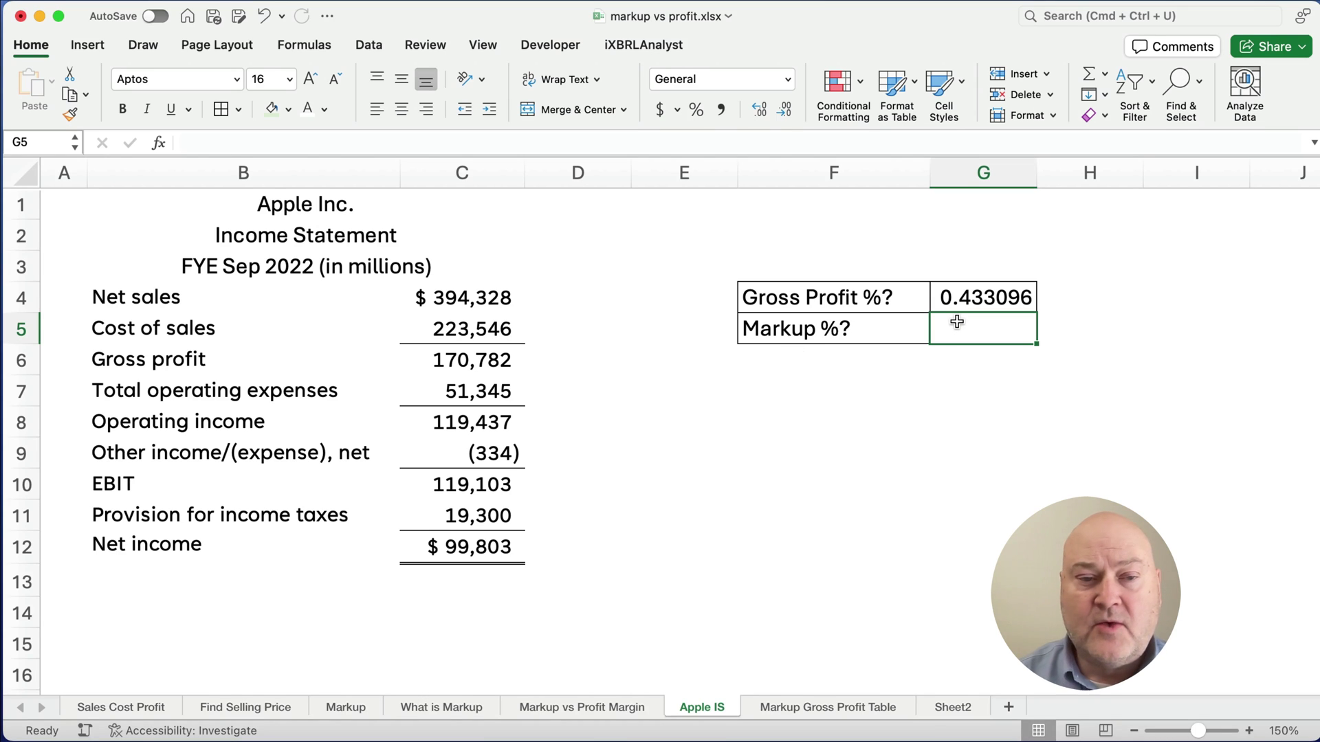
type("=")
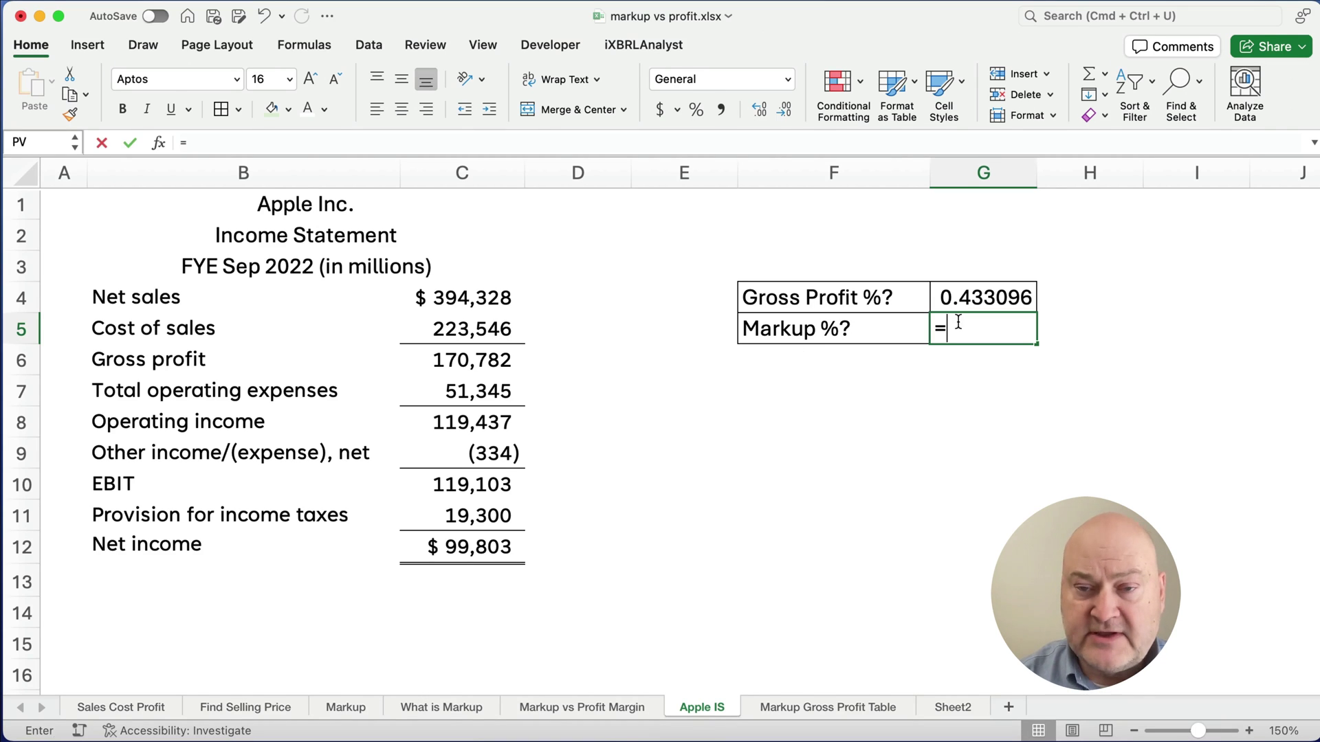
left_click(478, 359)
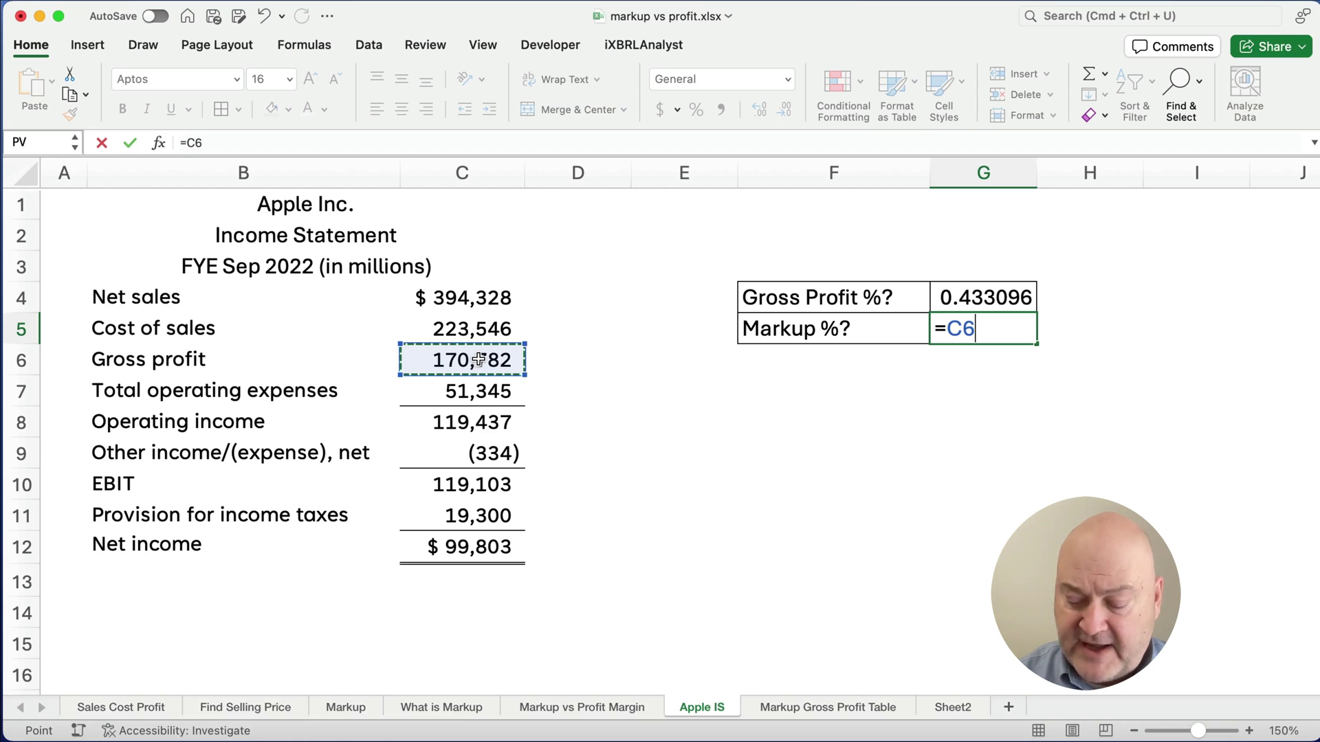
type("/")
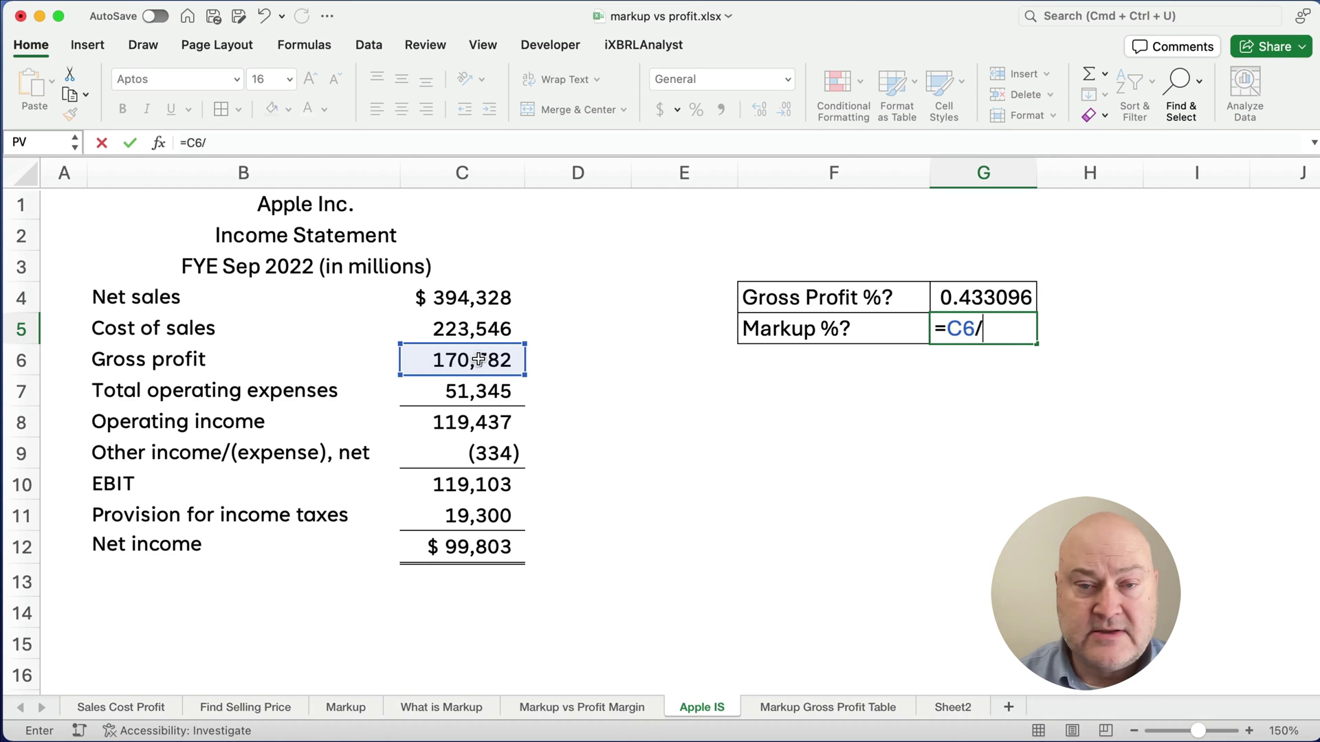
left_click(475, 330)
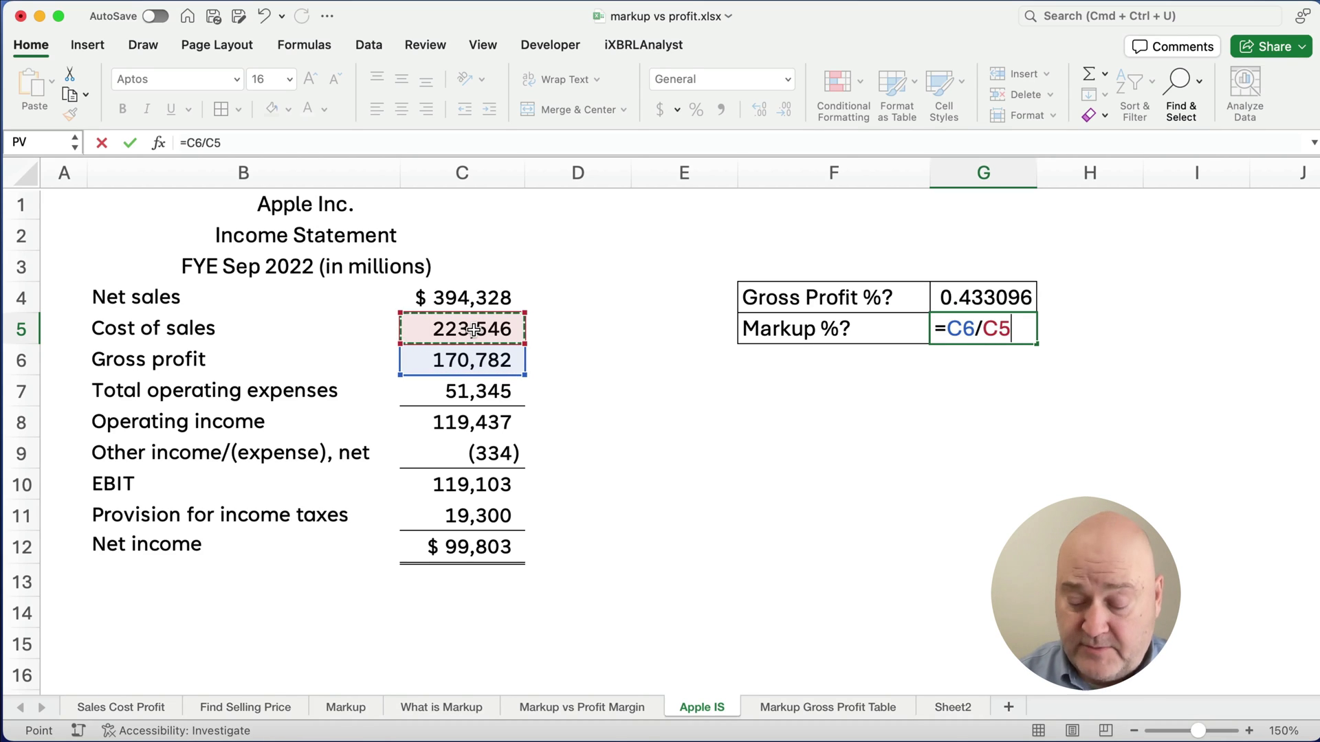
key("Return")
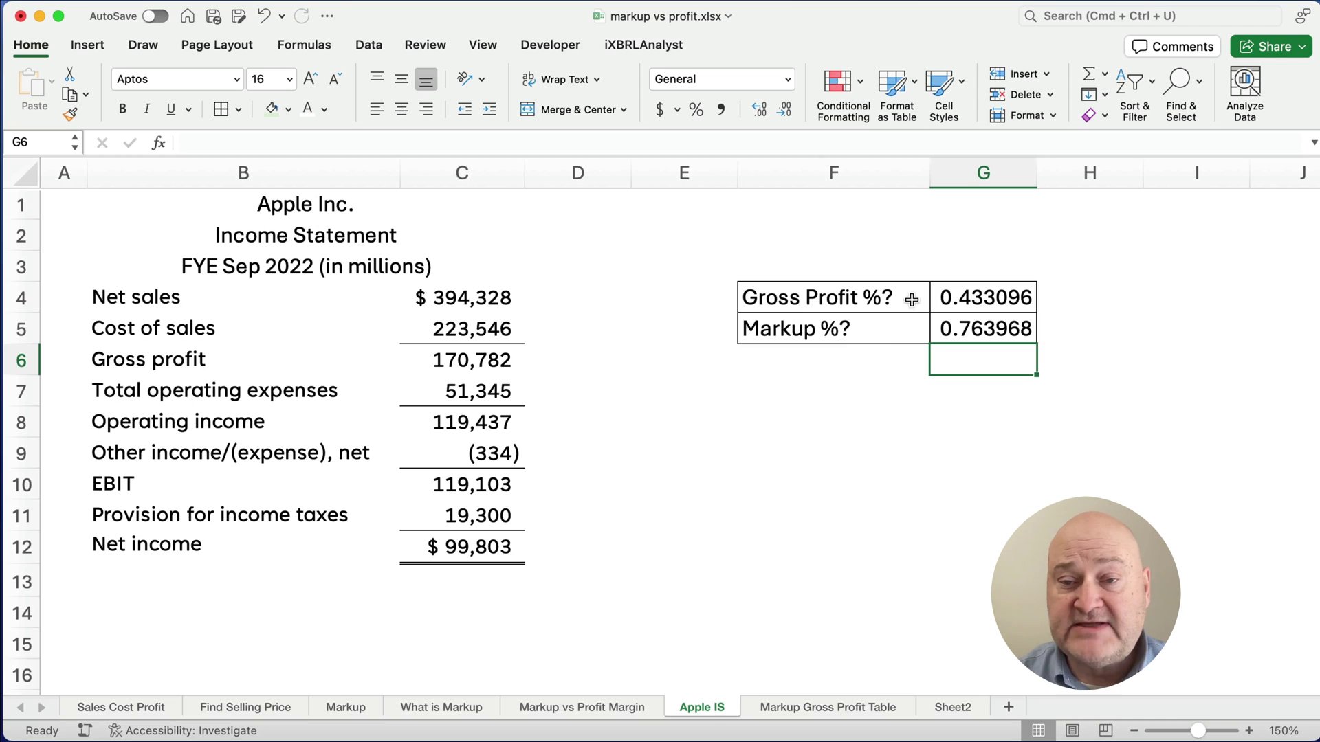
Format G4:G5 as percentages with one decimal, showing 43.3% and 76.4%.
left_click_drag(957, 297, 957, 328)
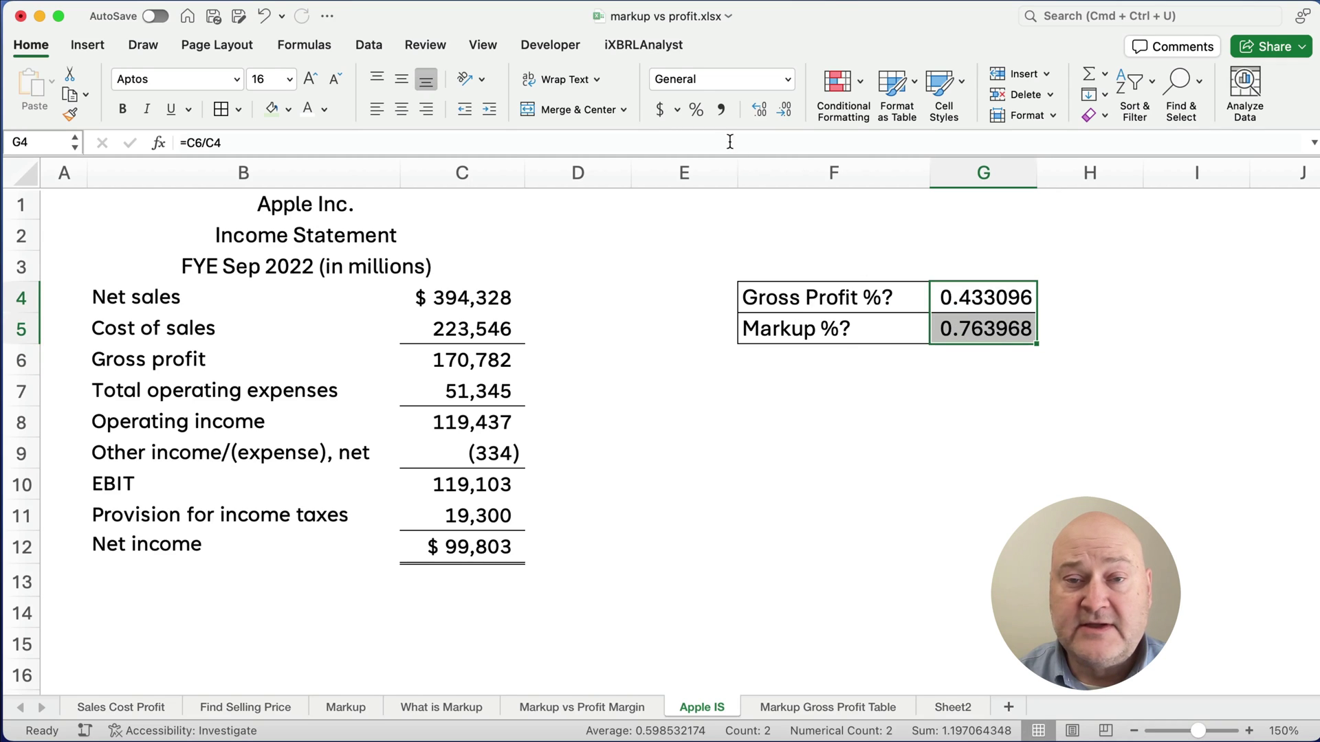
left_click(696, 109)
left_click(760, 118)
left_click(760, 424)
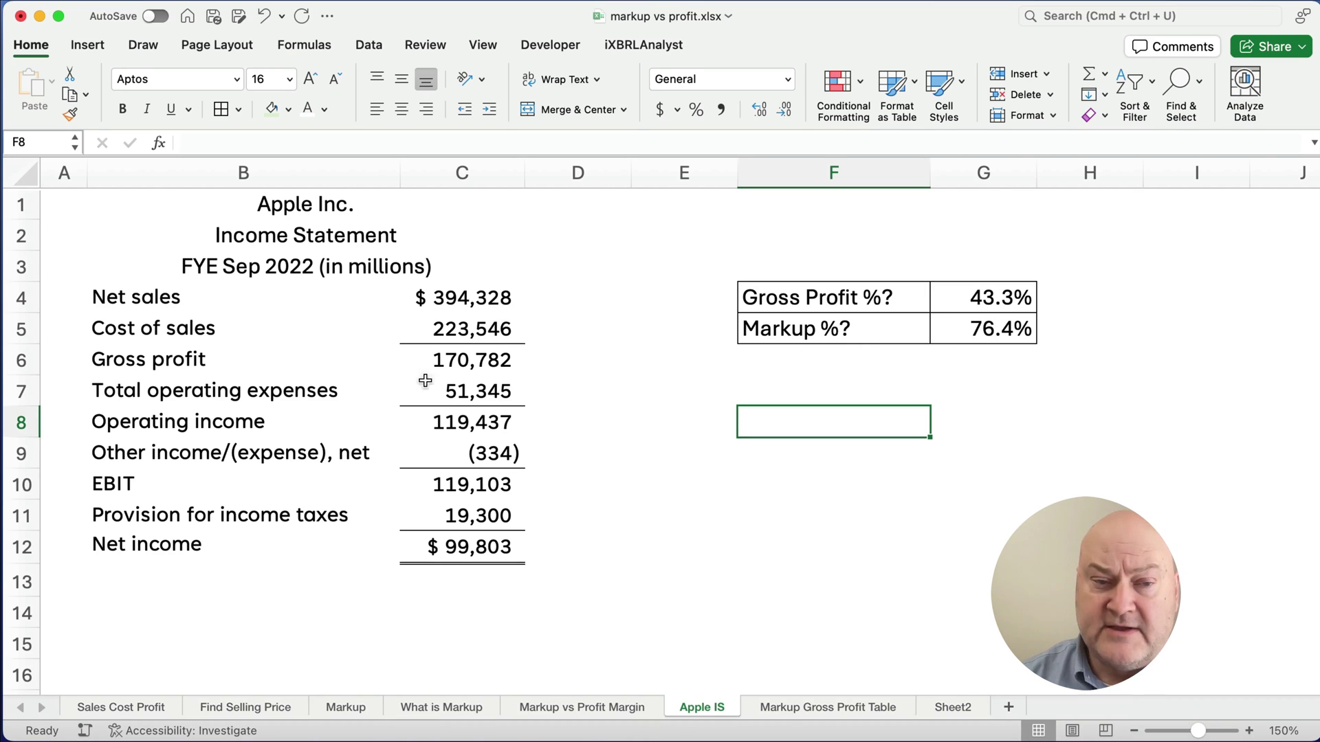
left_click(191, 338)
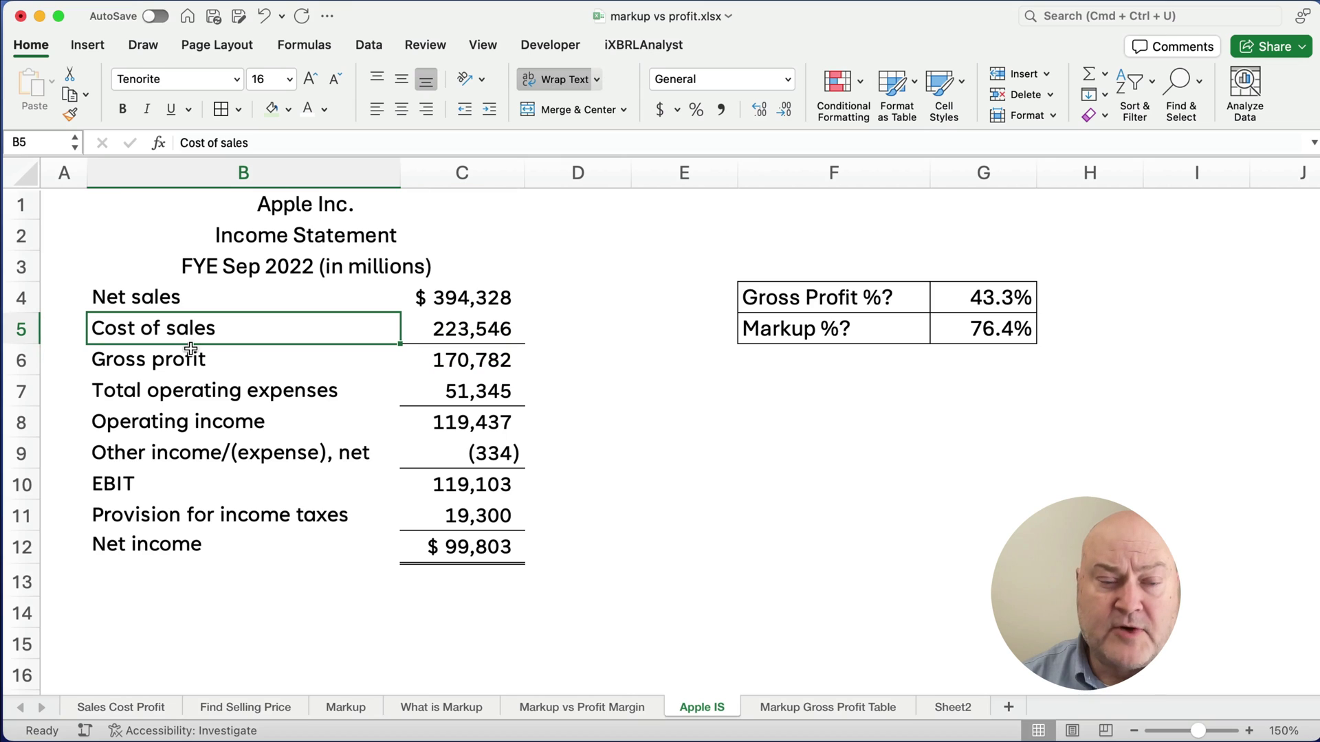
left_click(950, 329)
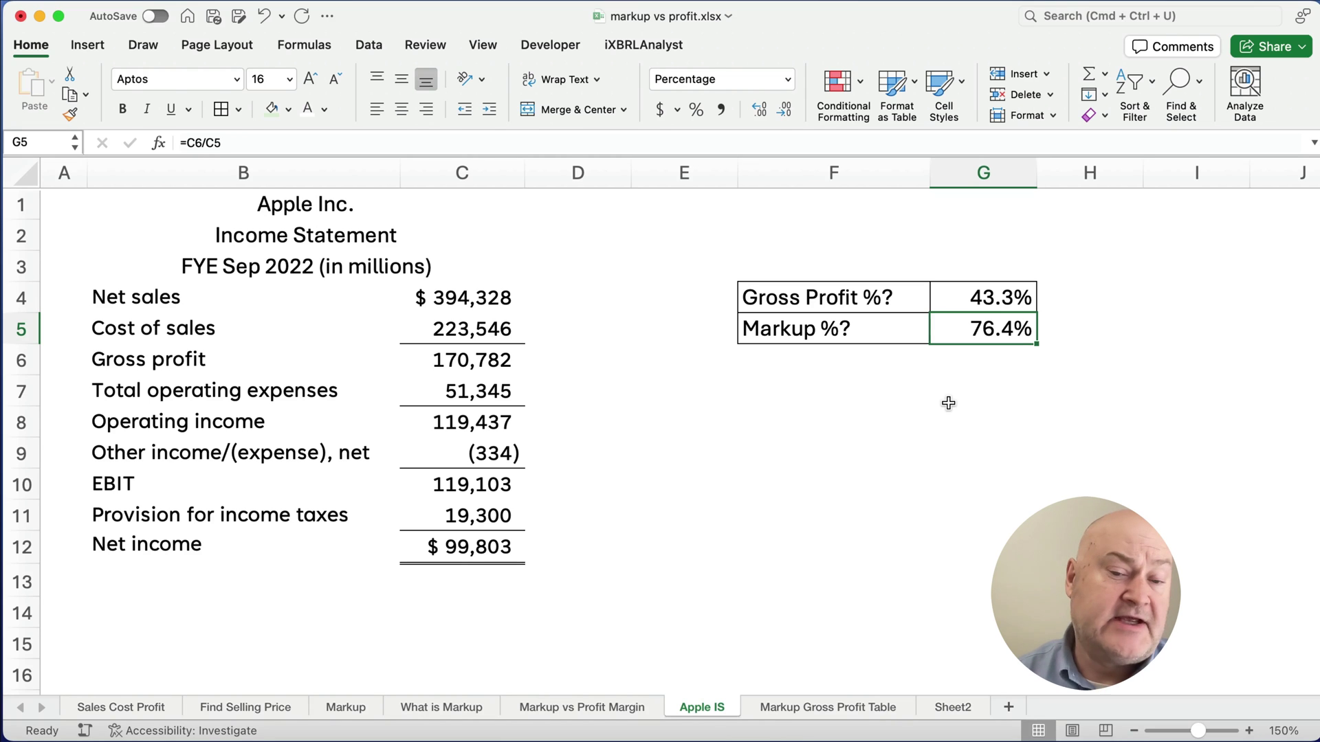
On the Markup Gross Profit Table sheet, clear the results in F9:F10 and E12:E13.
left_click(787, 708)
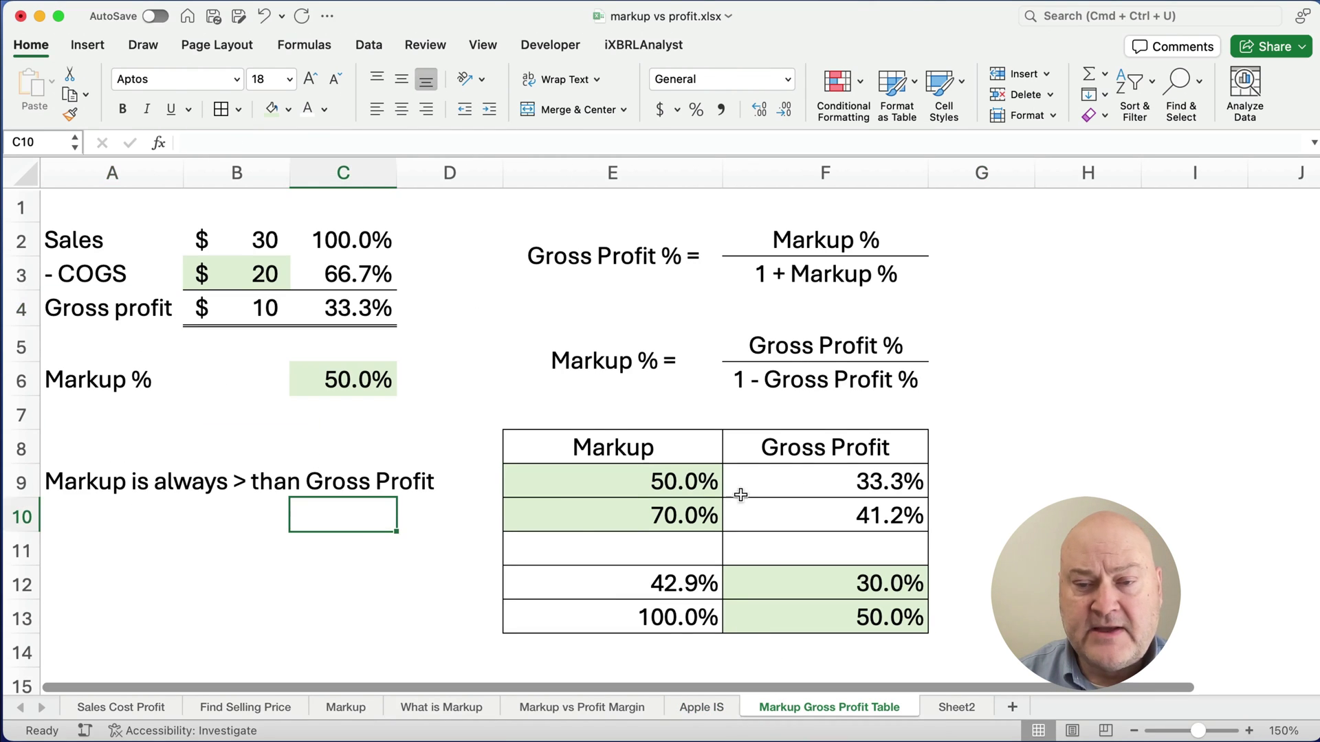
left_click_drag(821, 474, 838, 512)
key("Delete")
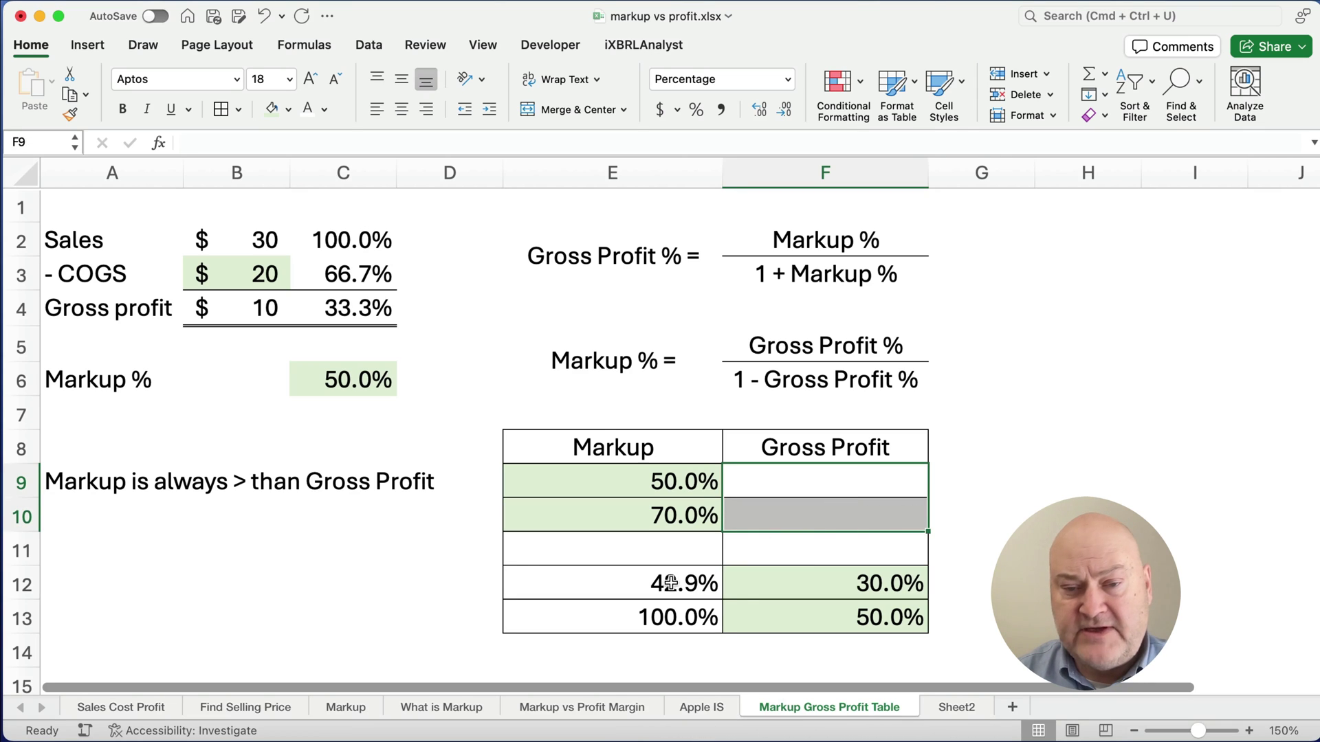
left_click_drag(670, 583, 671, 615)
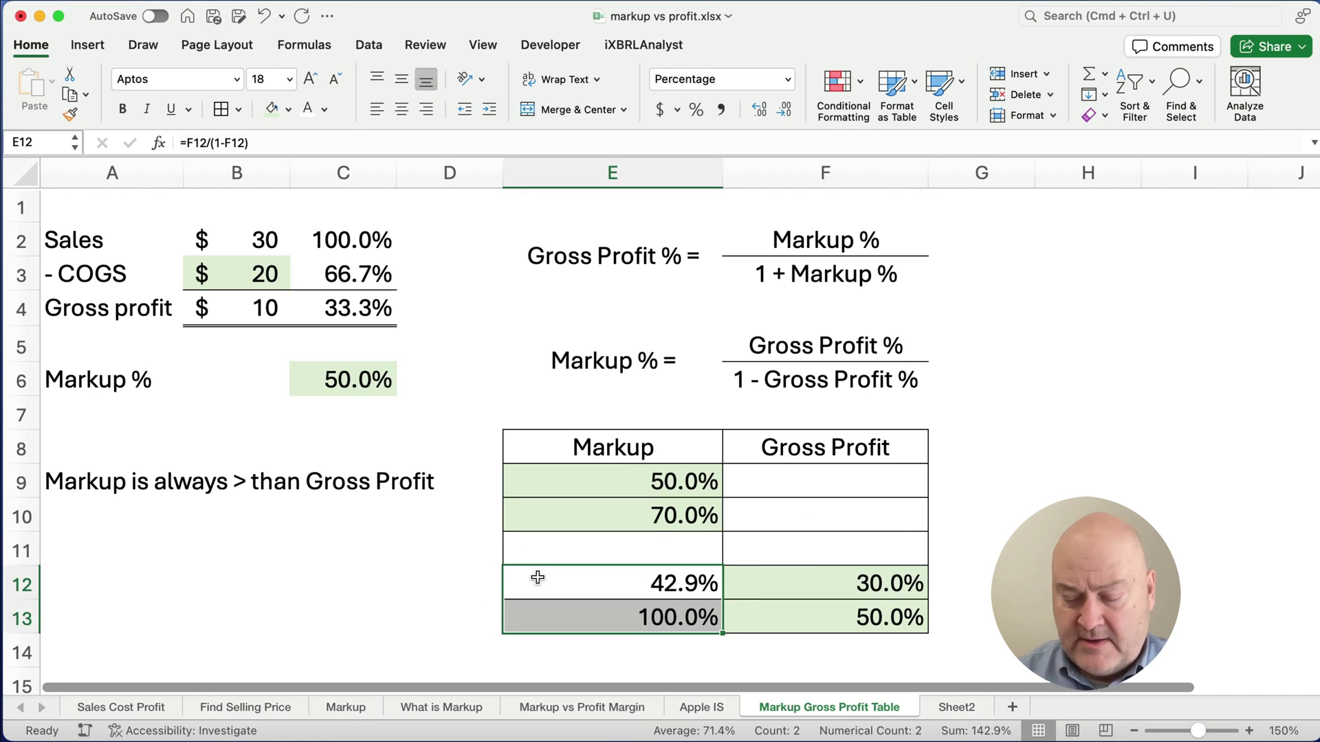
key("Delete")
left_click(242, 571)
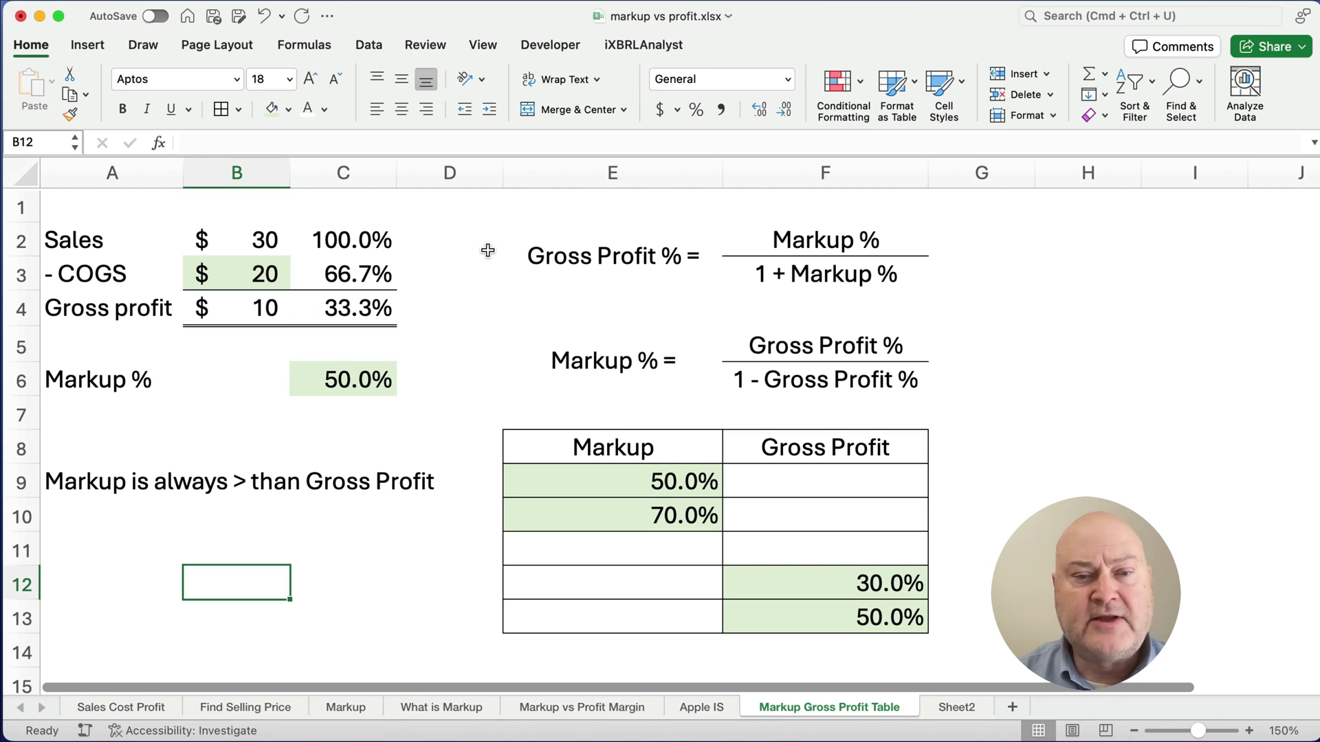
Review the Gross Profit % equation and the example's 50.0% markup and 33.3% gross profit, then select F9.
left_click_drag(533, 257, 817, 258)
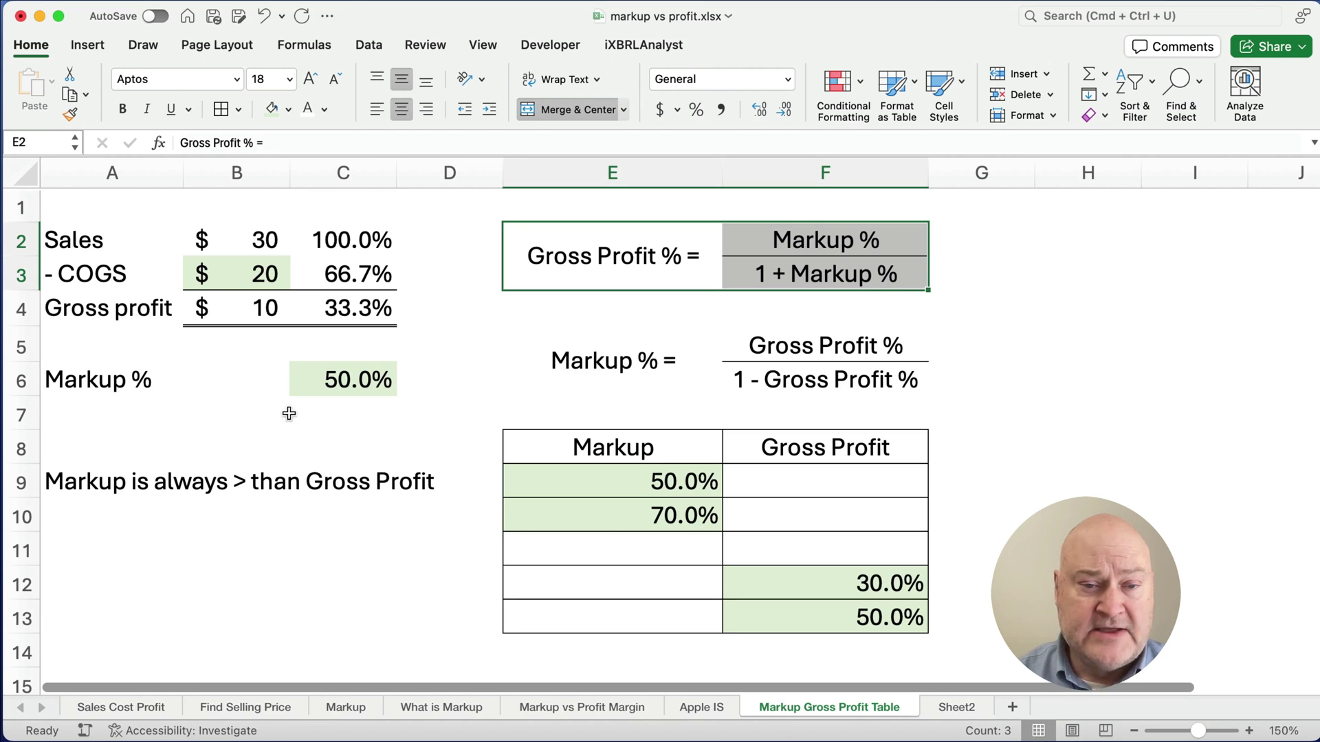
left_click(341, 388)
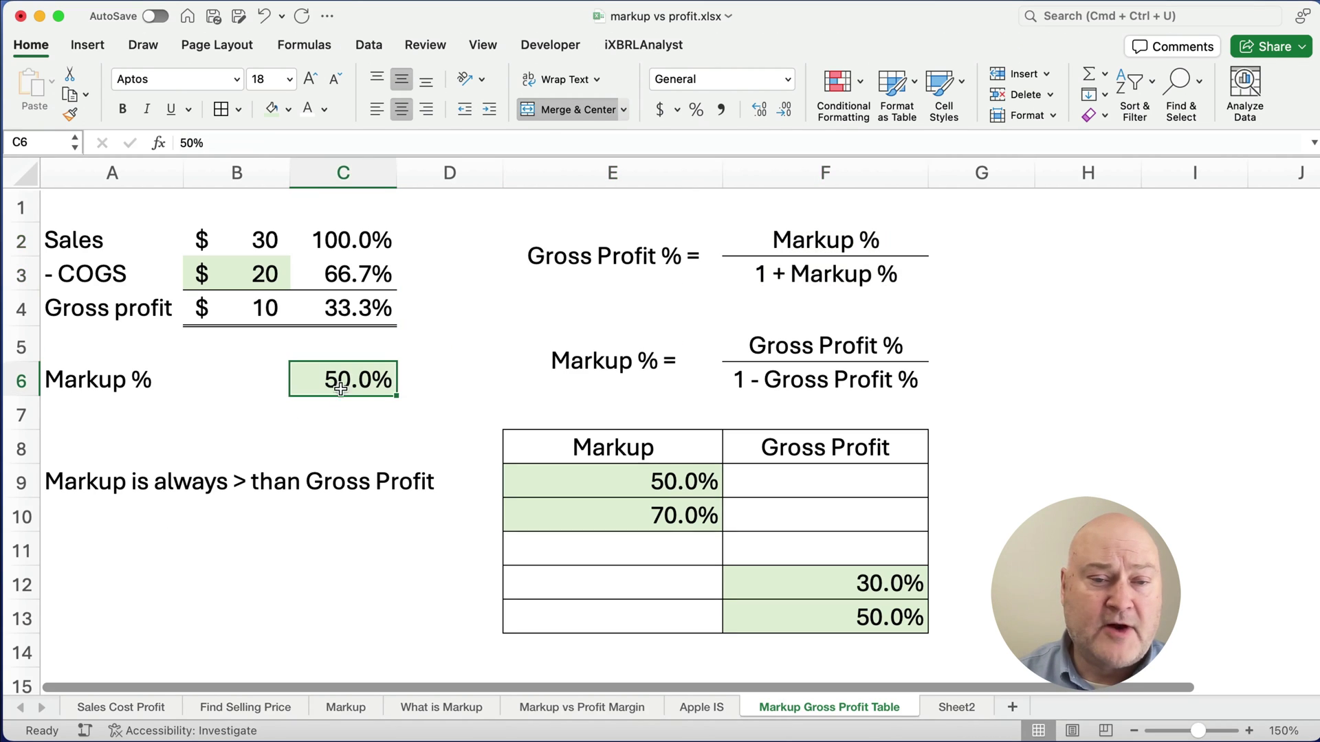
left_click(331, 320)
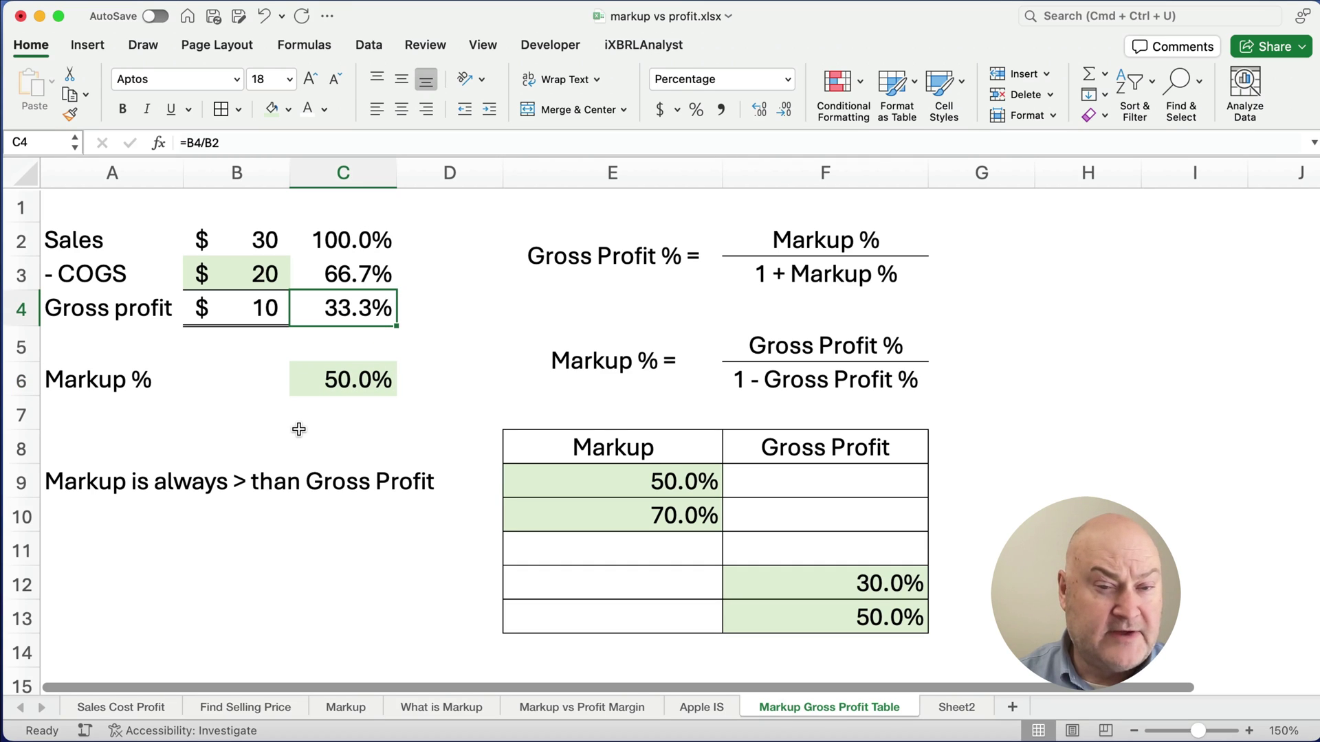
left_click(781, 478)
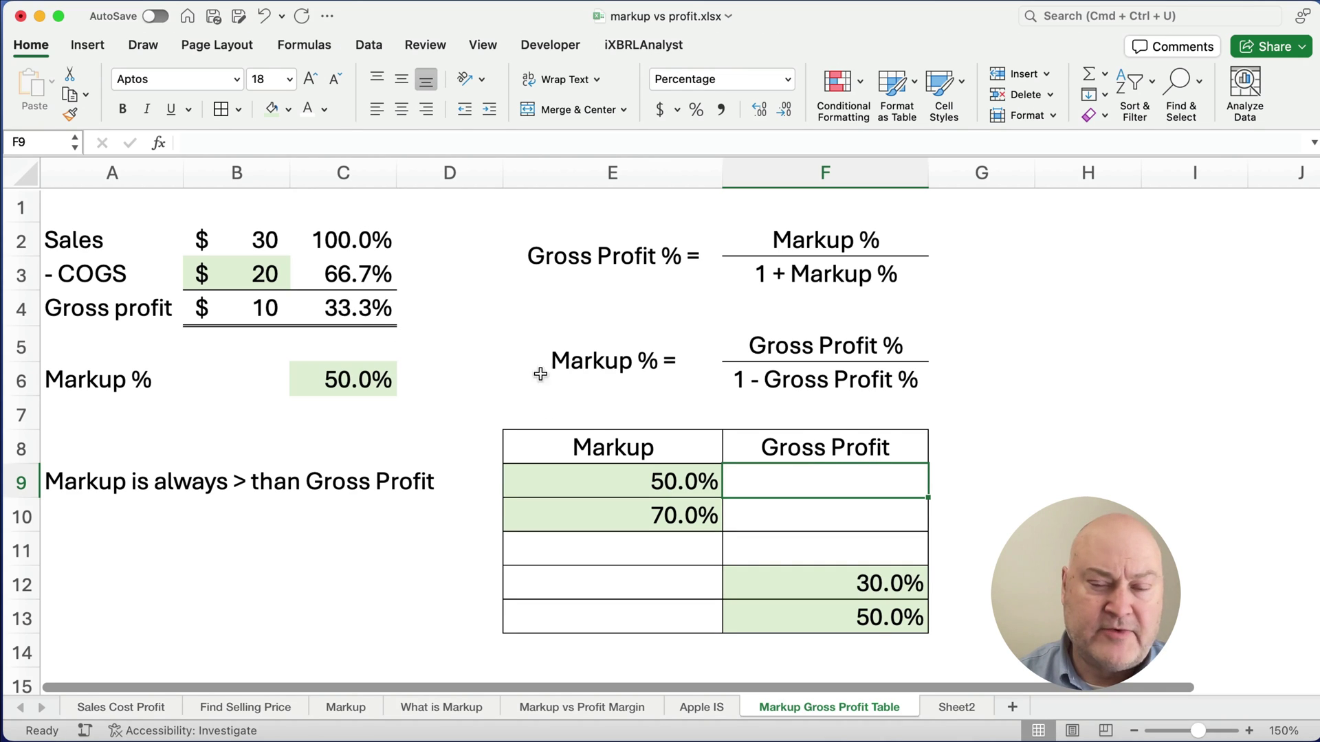
left_click(563, 243)
left_click_drag(563, 244, 887, 260)
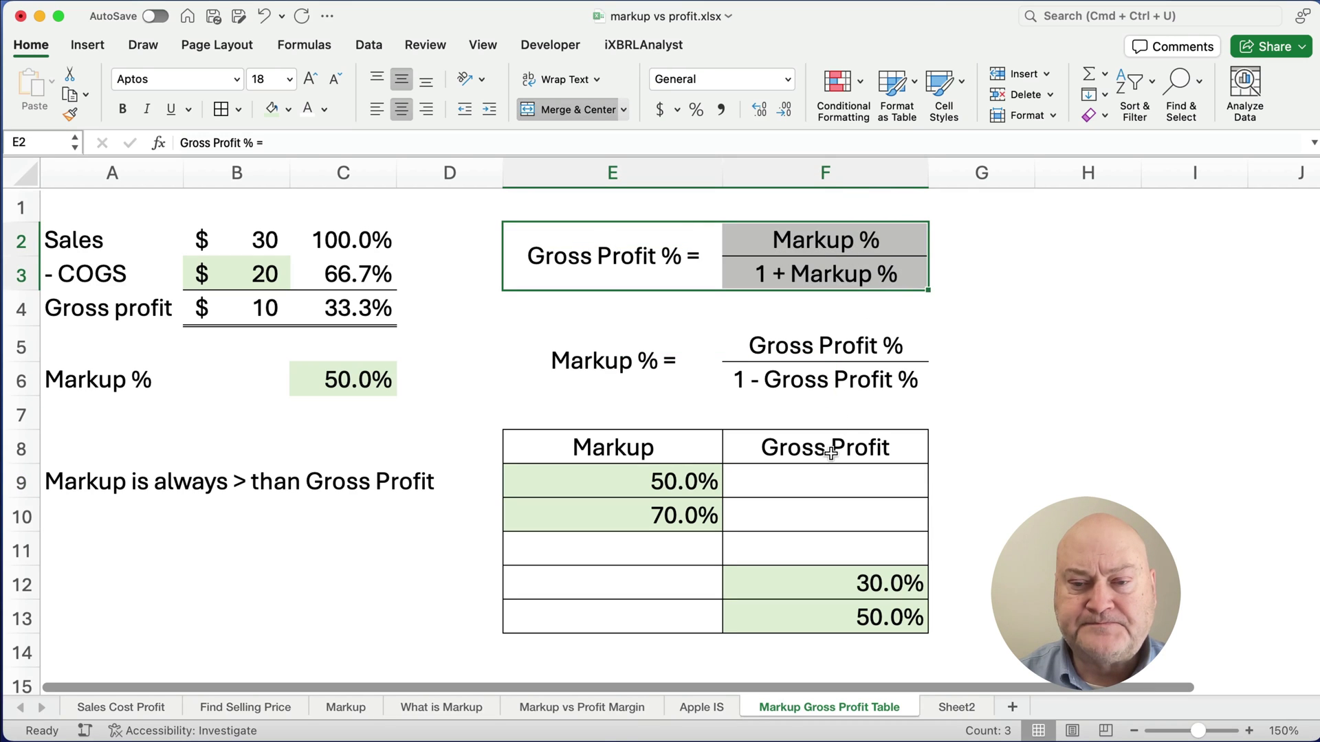
left_click(817, 482)
Enter =E9/(1+E9) in F9, giving 33.3% gross profit for the 50.0% markup.
type("=")
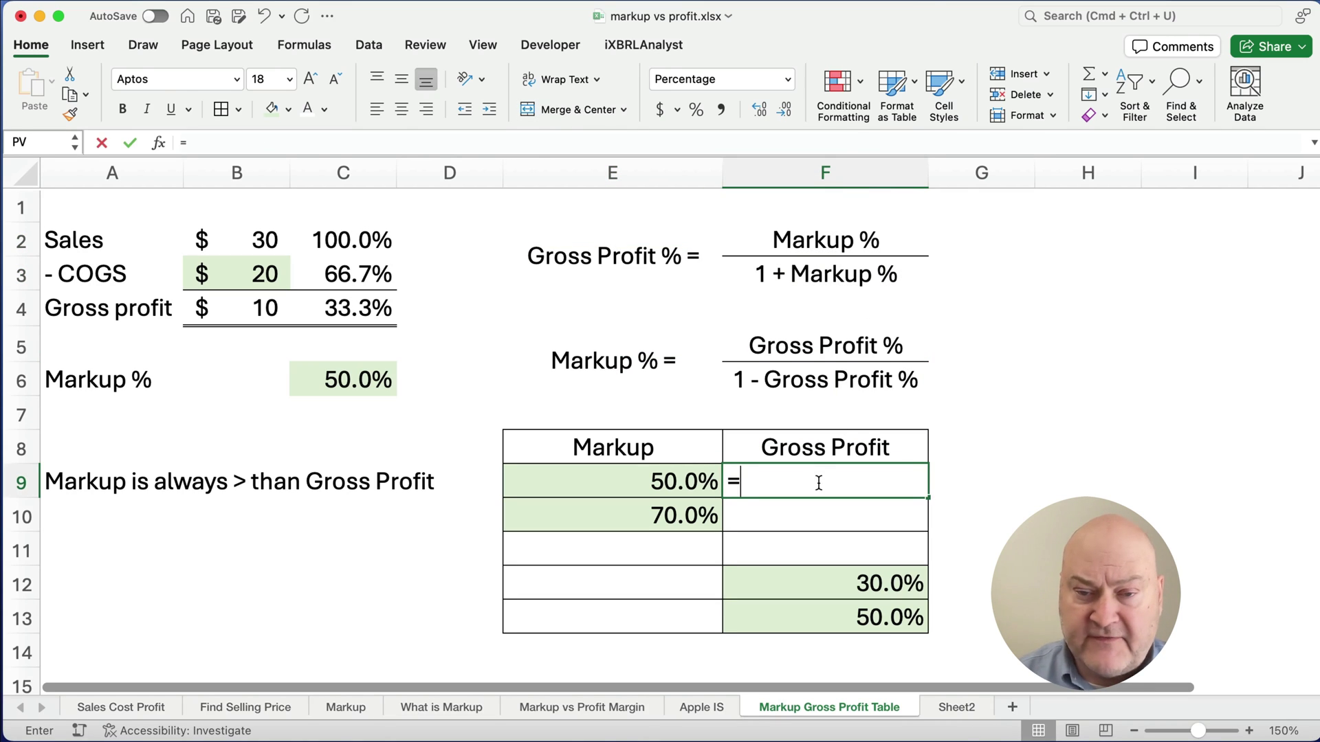
key("Left")
type("/")
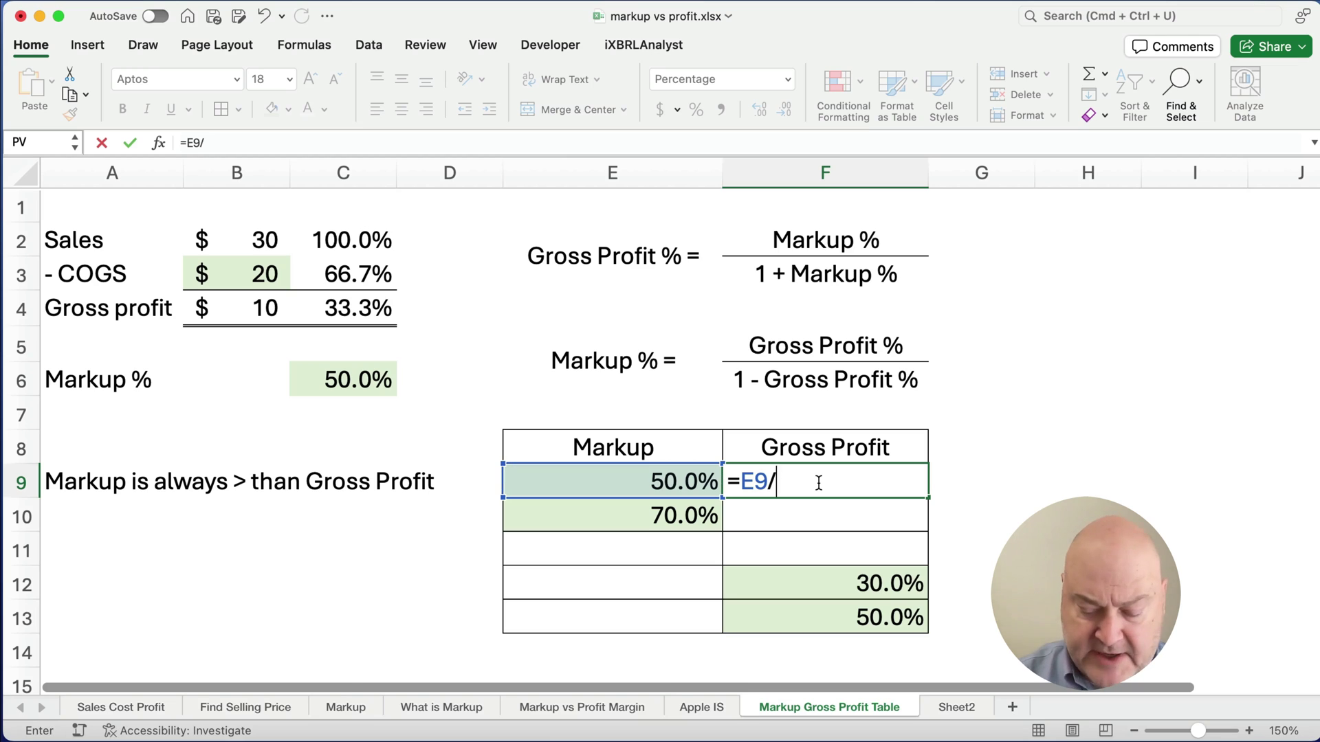
type("(")
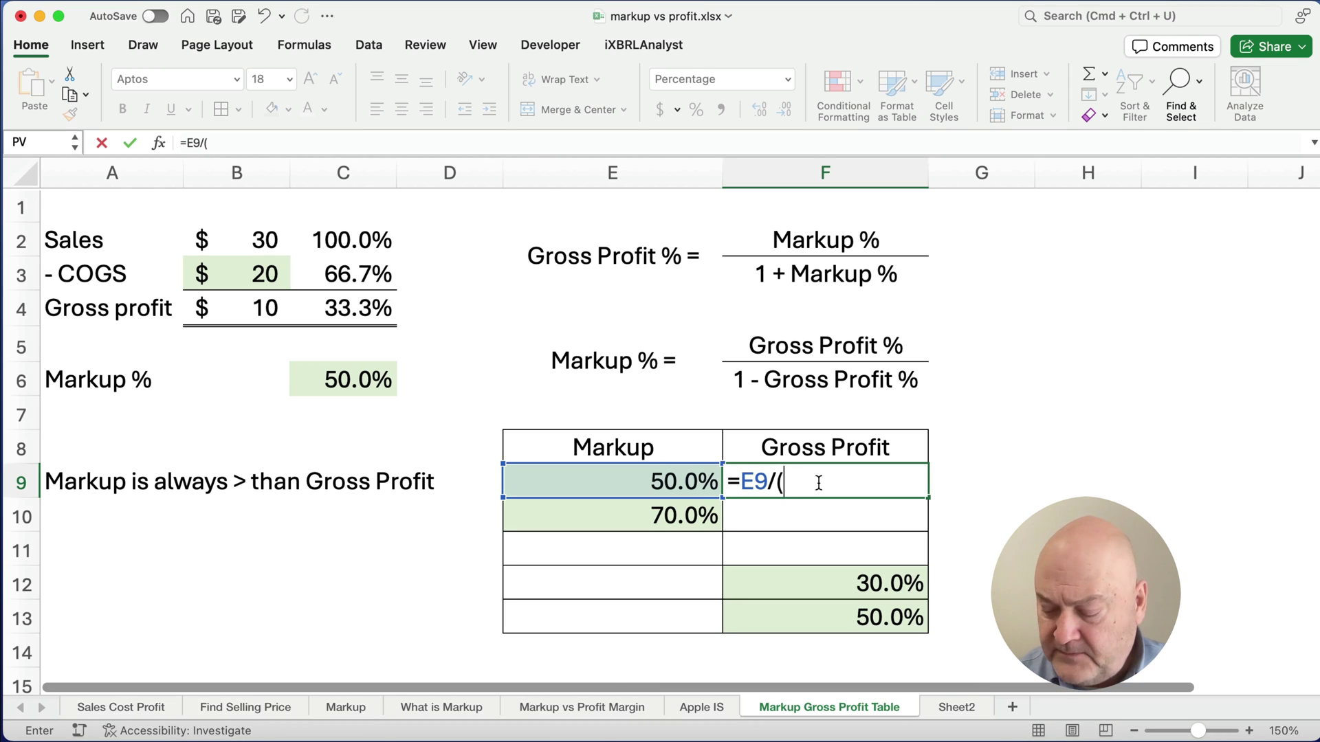
type("1+")
left_click(685, 481)
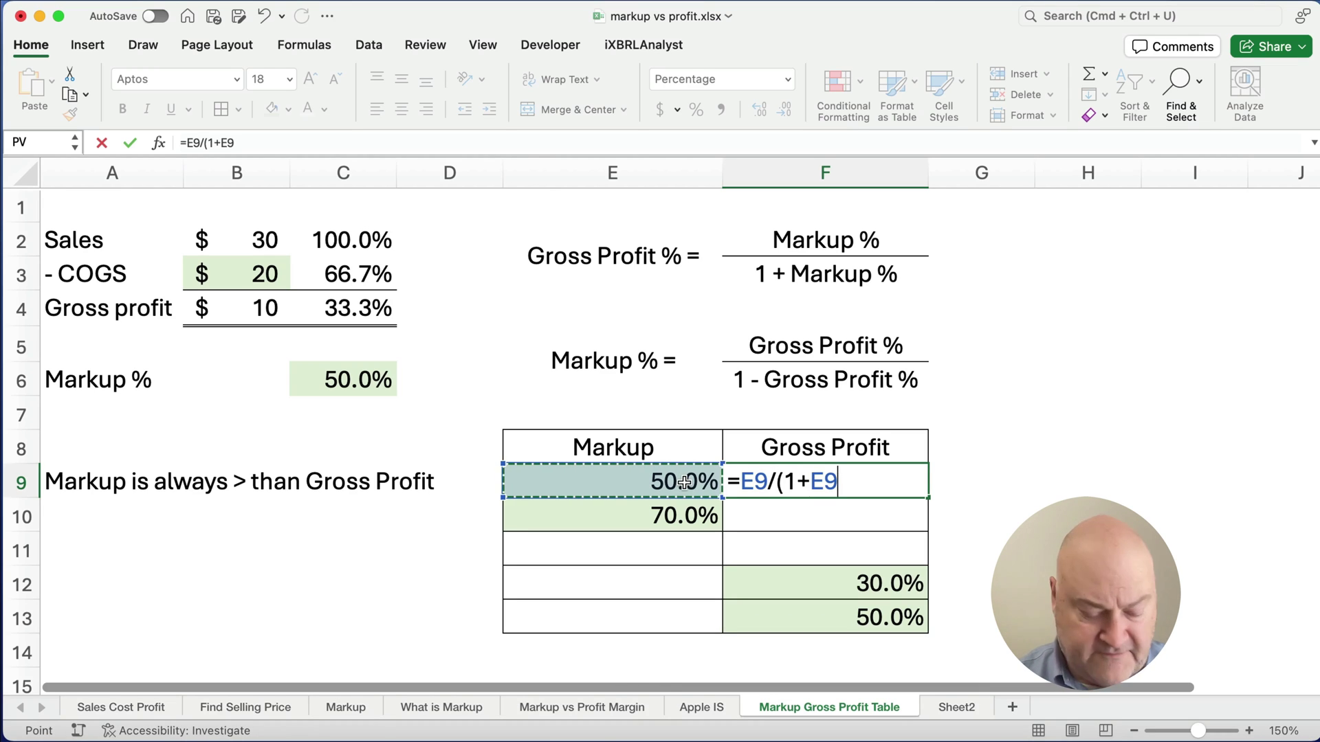
type(")")
key("Return")
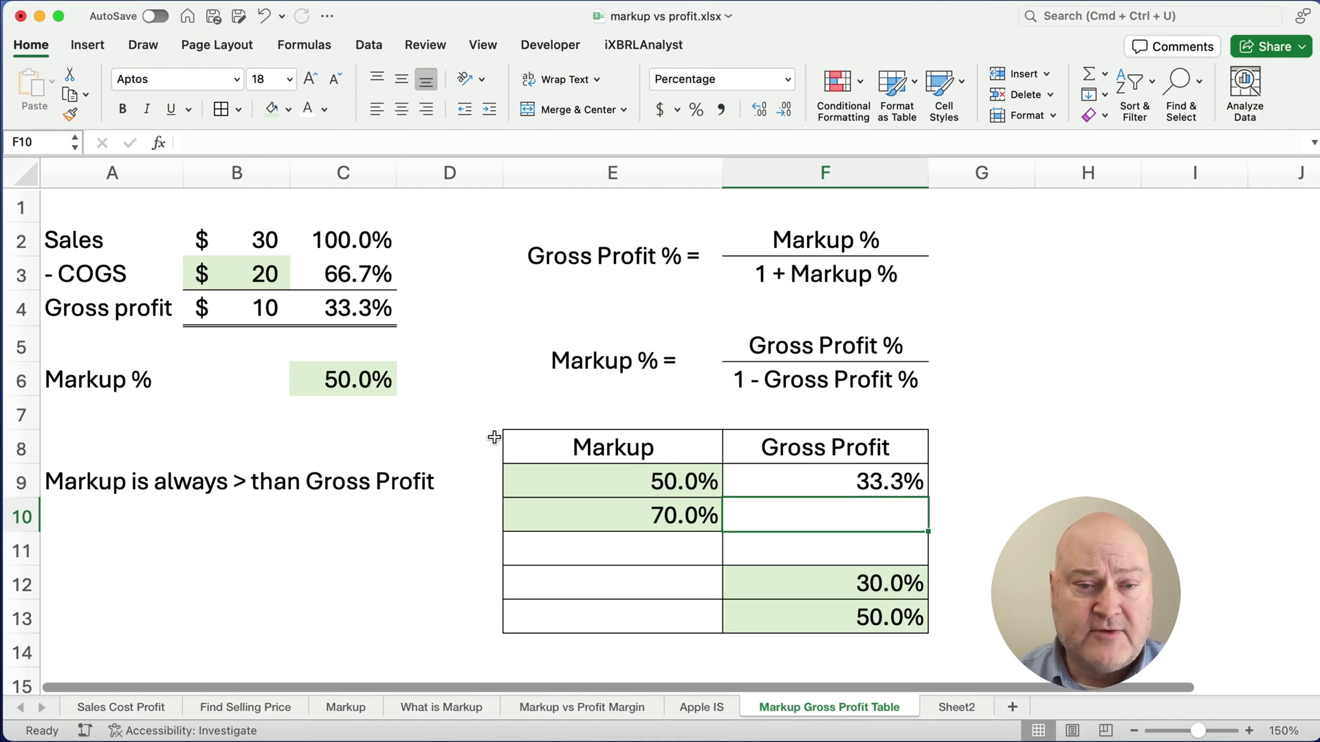
Copy the F9 formula down to F10, giving 41.2% gross profit for the 70.0% markup.
left_click(362, 318)
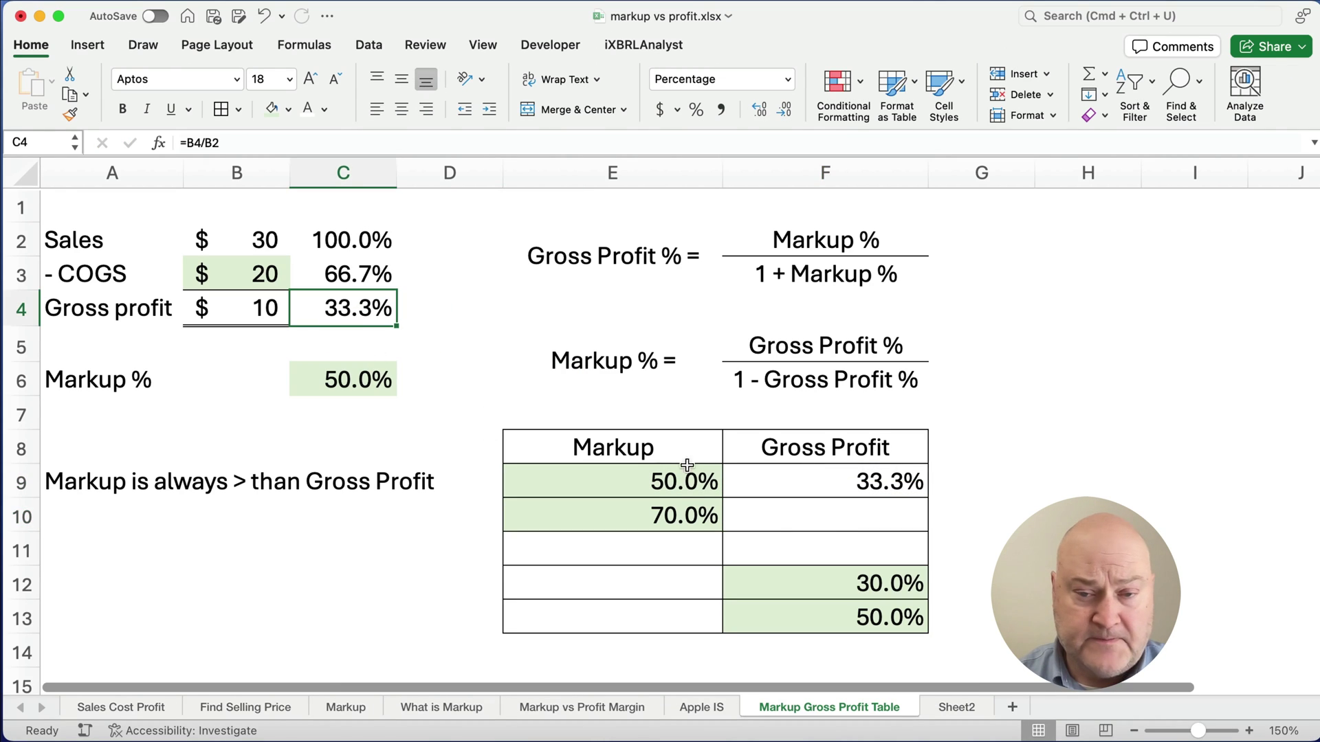
left_click(835, 519)
left_click(831, 478)
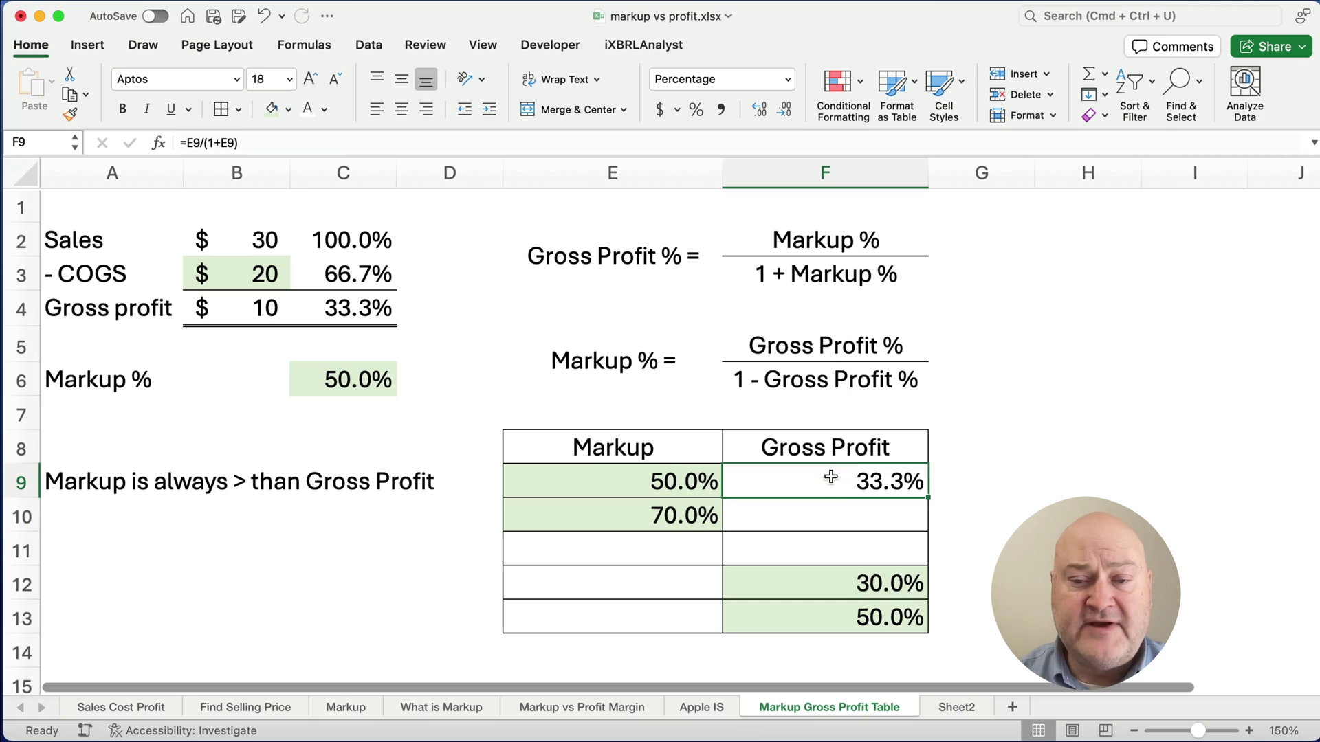
left_click_drag(924, 496, 928, 527)
left_click(895, 524)
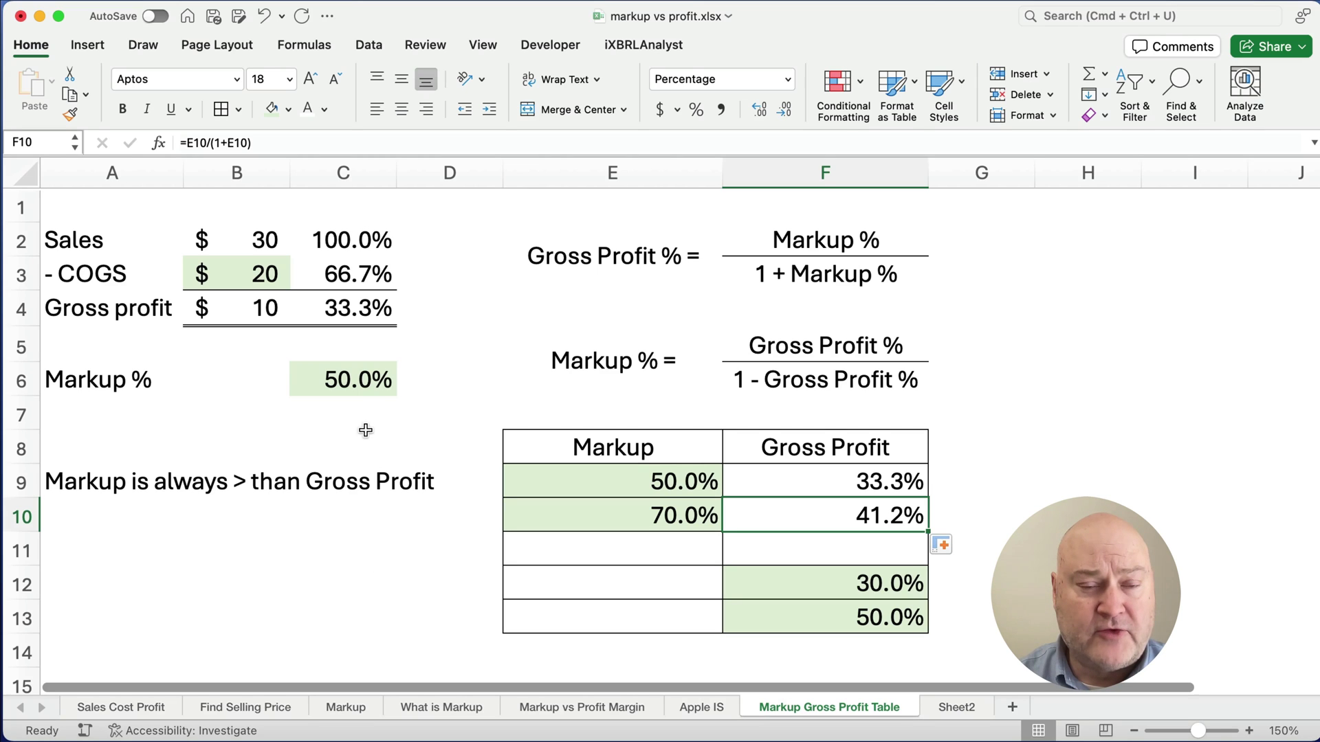
left_click(351, 387)
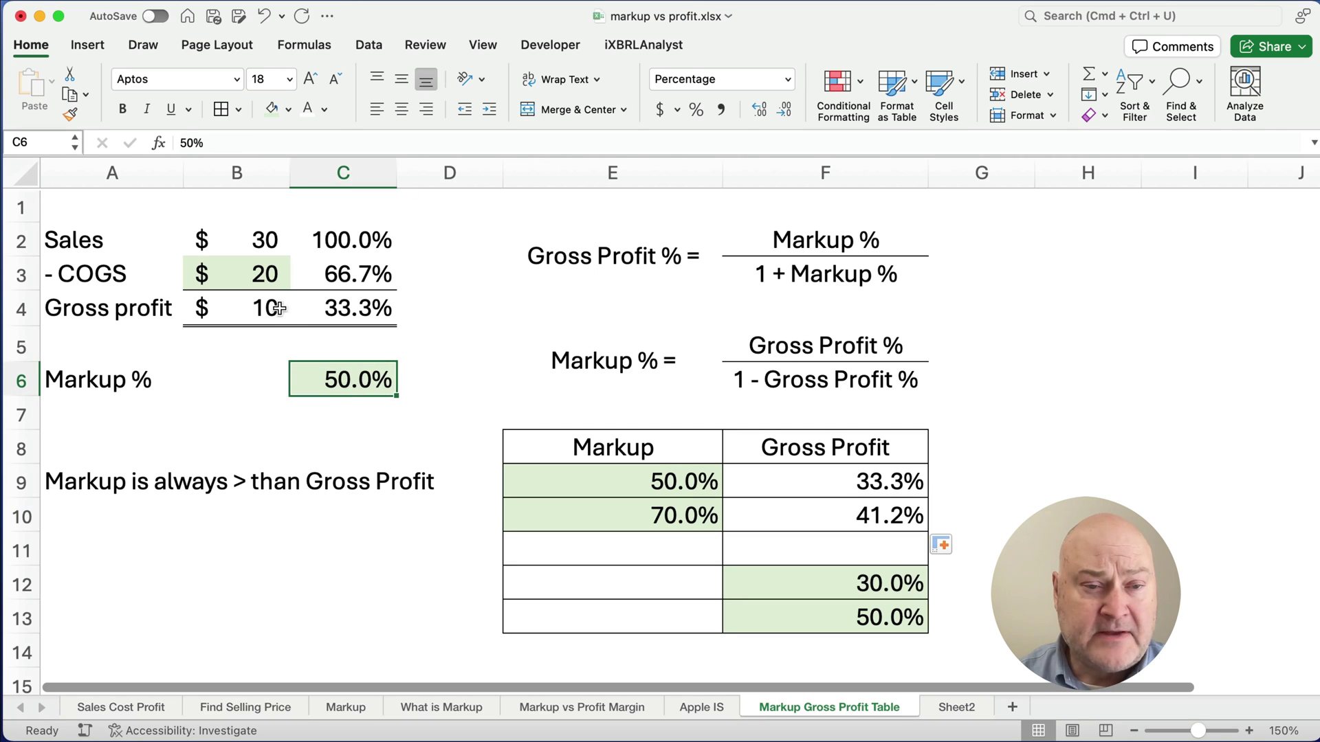
Enter COGS 100 in B3 and markup 70% in C6, yielding $170 sales and 41.2% gross profit.
left_click(262, 283)
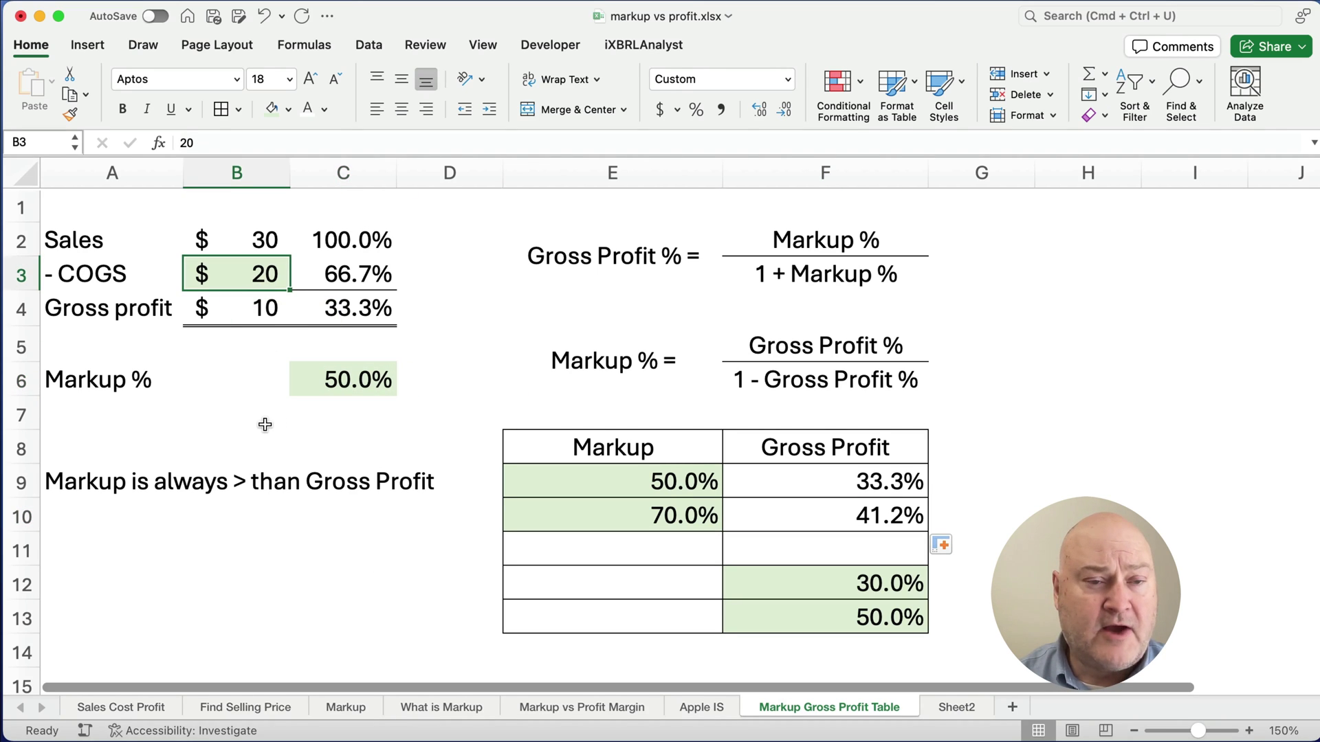
type("100")
key("Return")
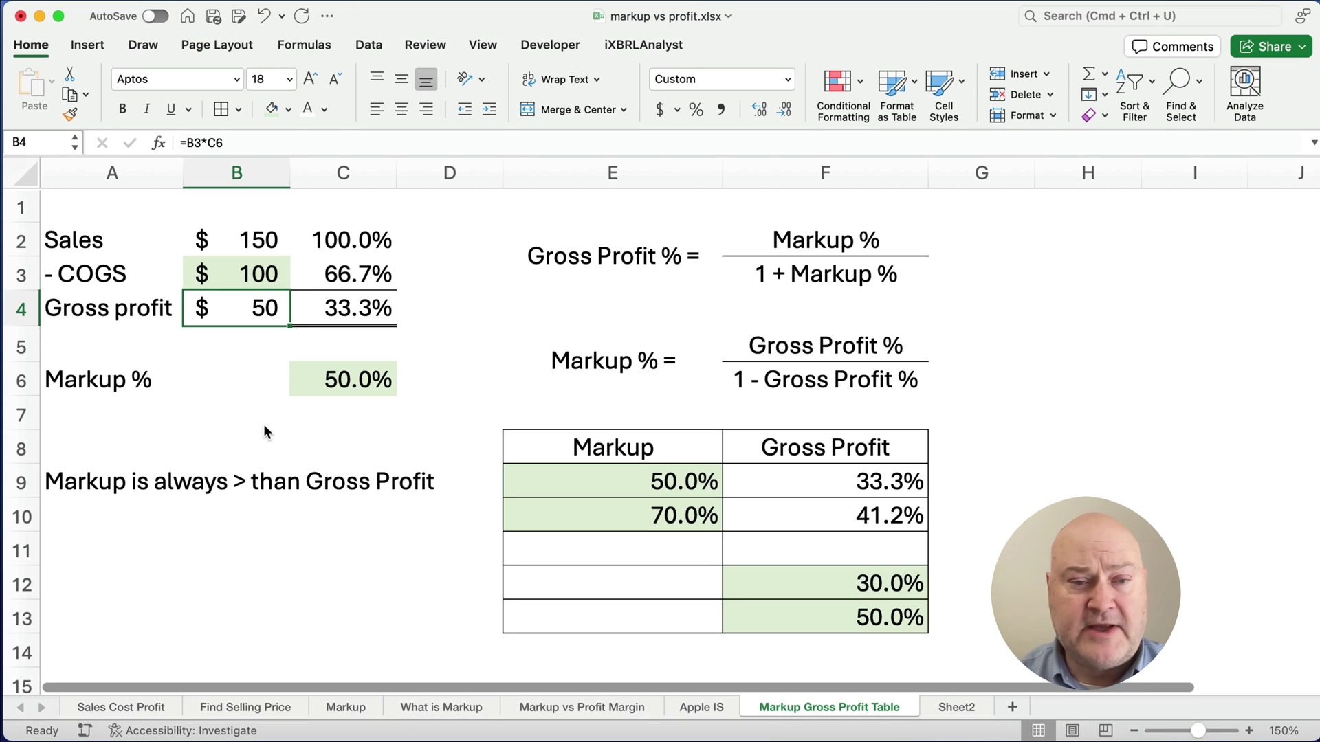
left_click(354, 375)
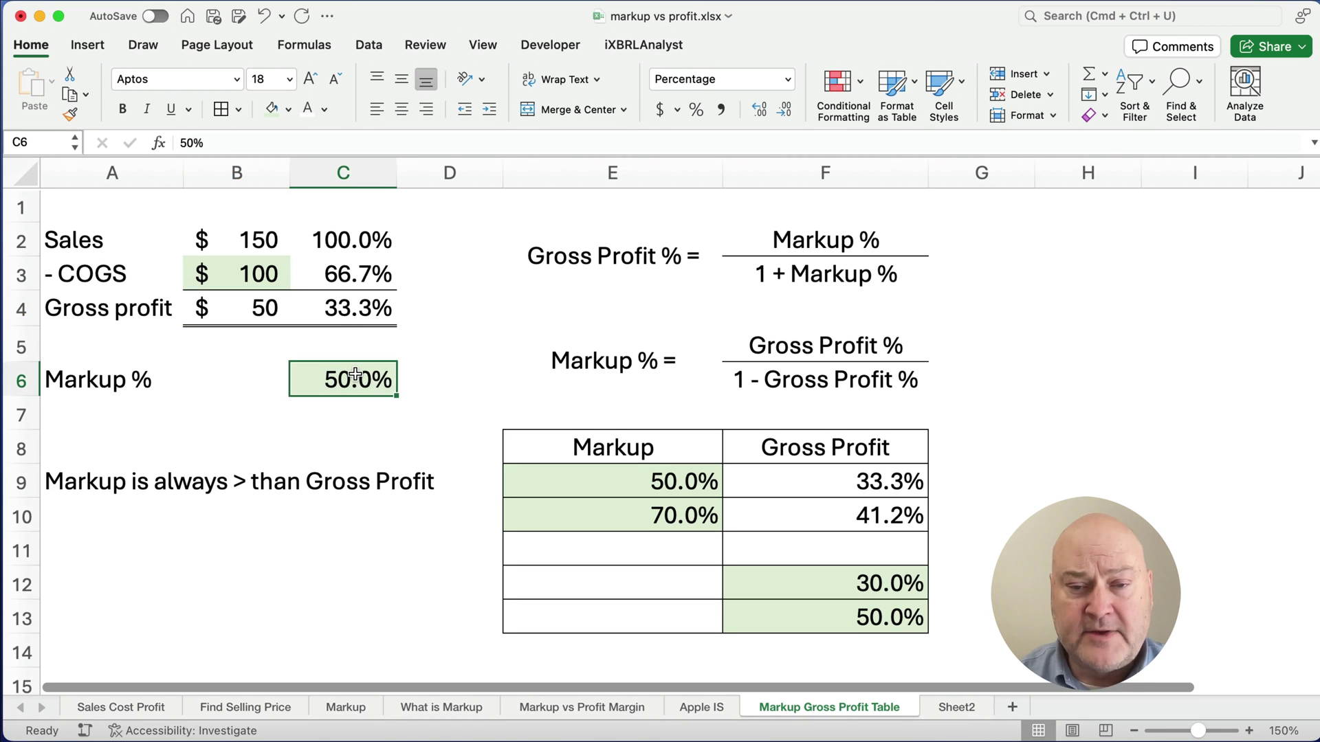
type("70")
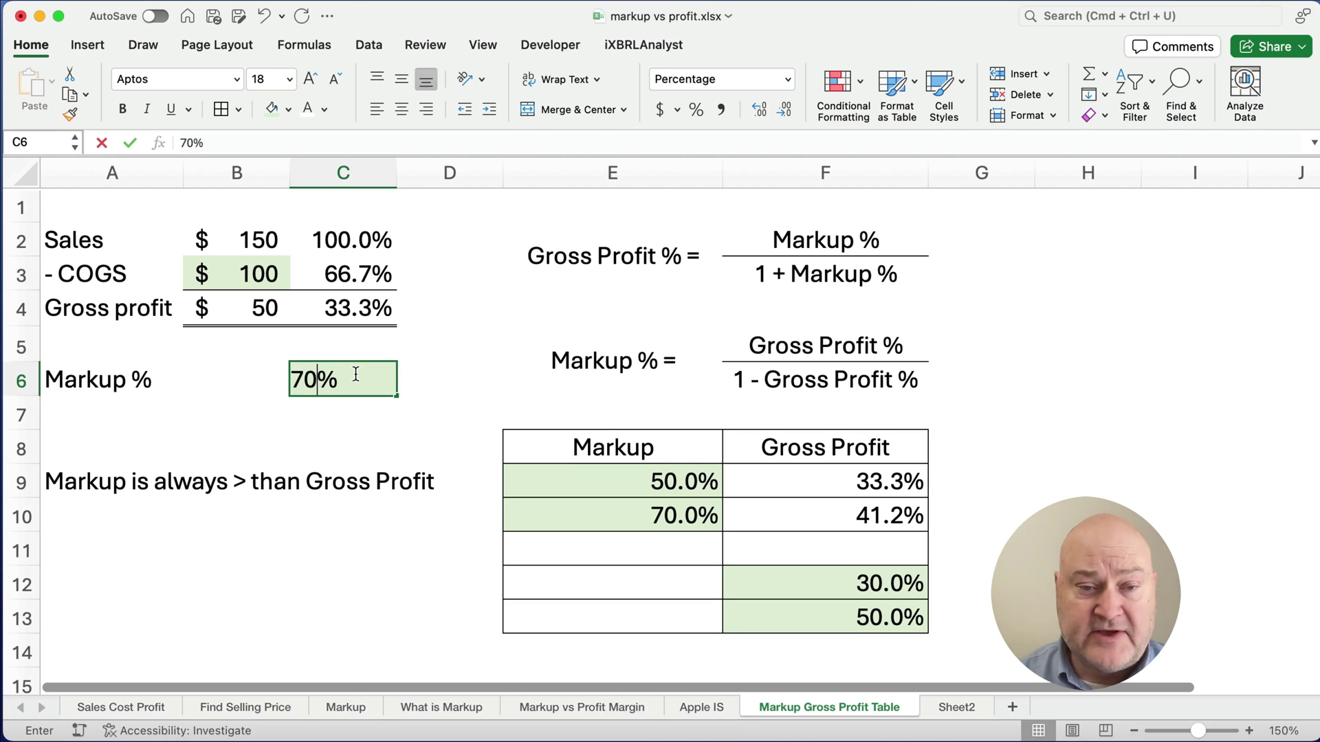
key("Return")
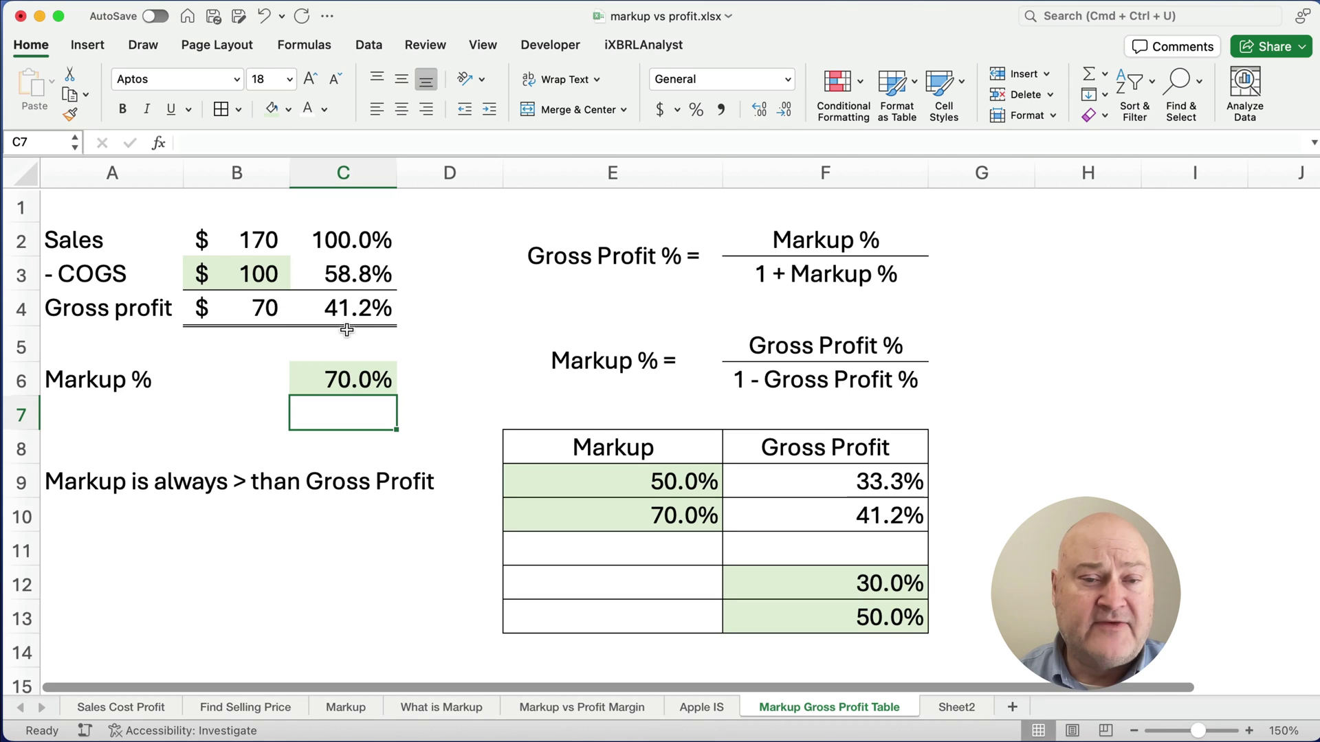
left_click(831, 510)
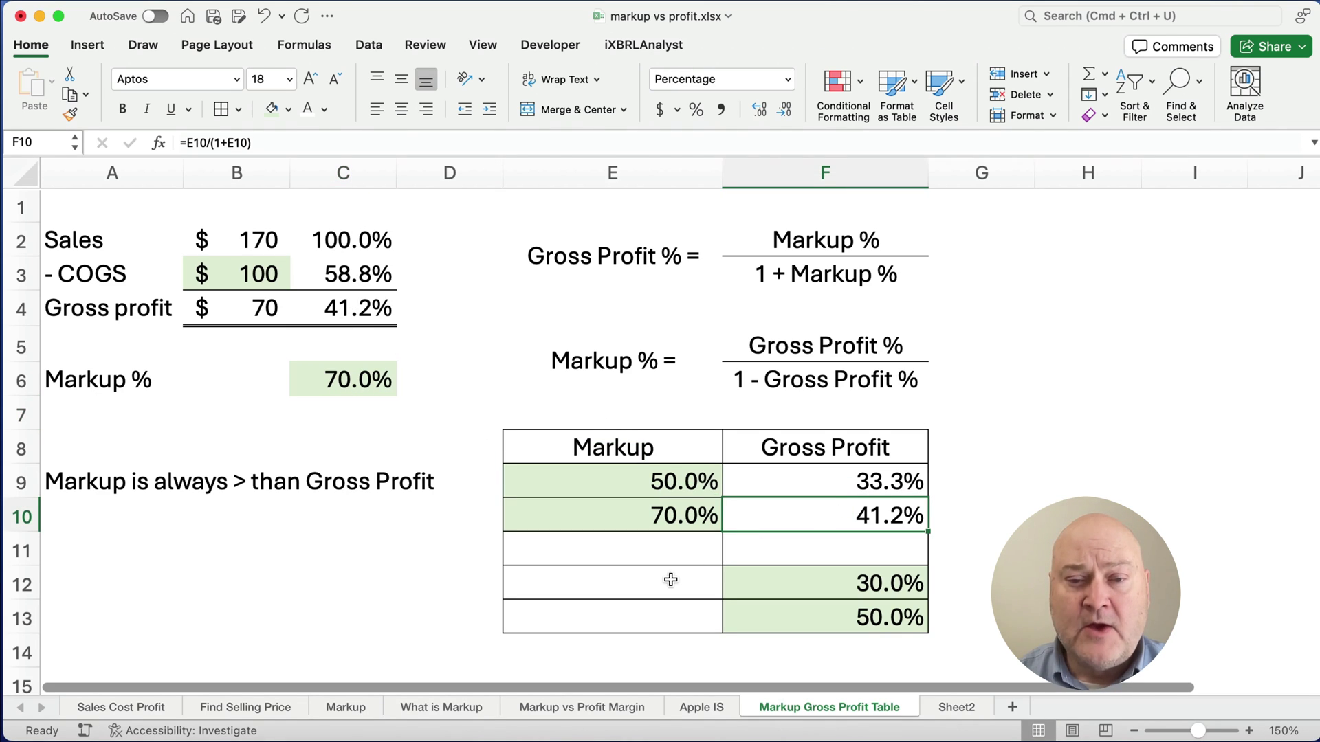
Enter =F12/(1-F12) in E12 and copy it to E13, giving 42.9% and 100.0% markups.
left_click(809, 583)
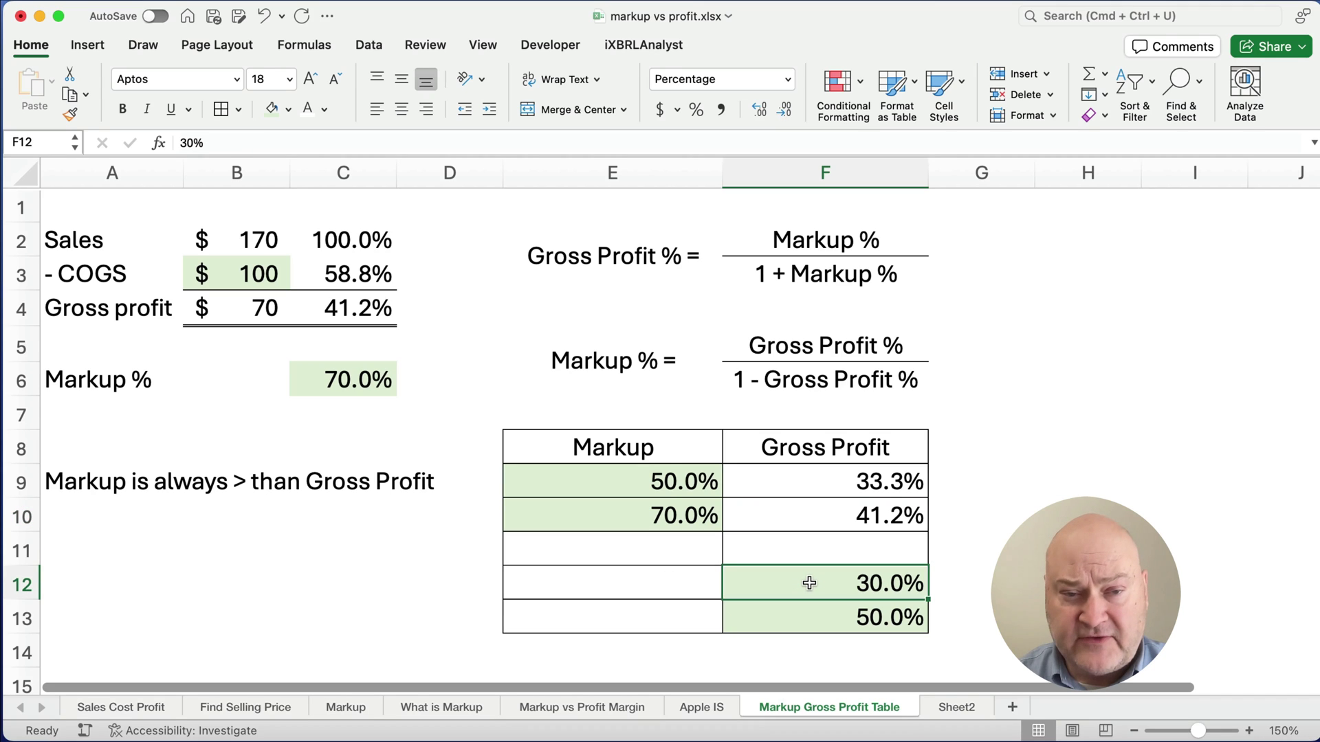
left_click(677, 581)
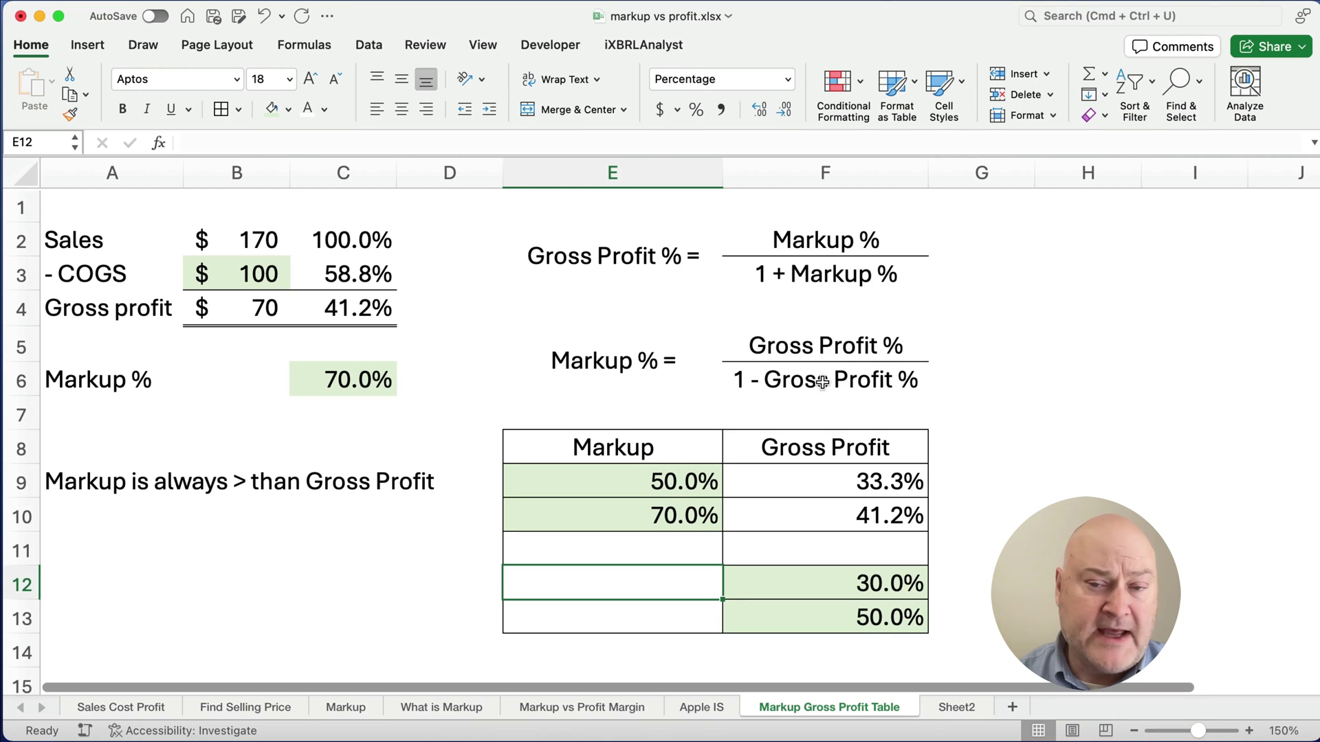
type("=")
key("Right")
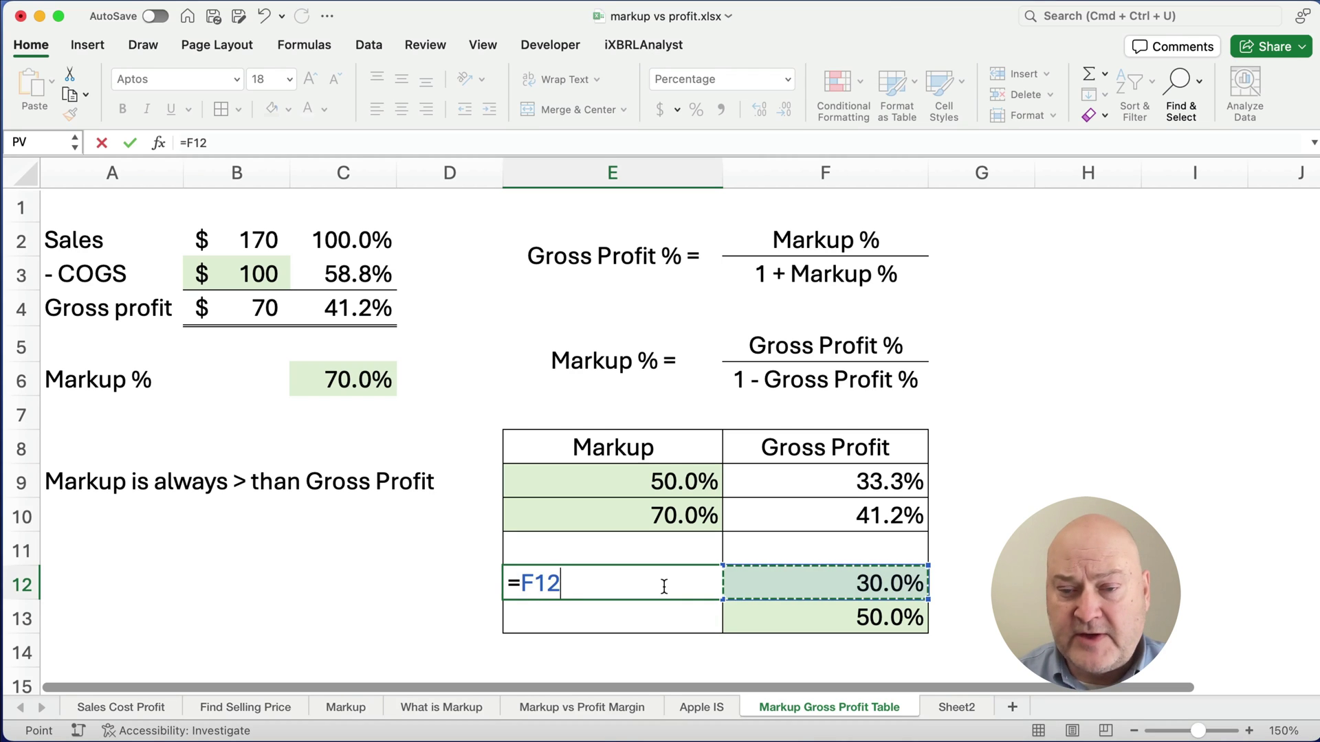
type("/(")
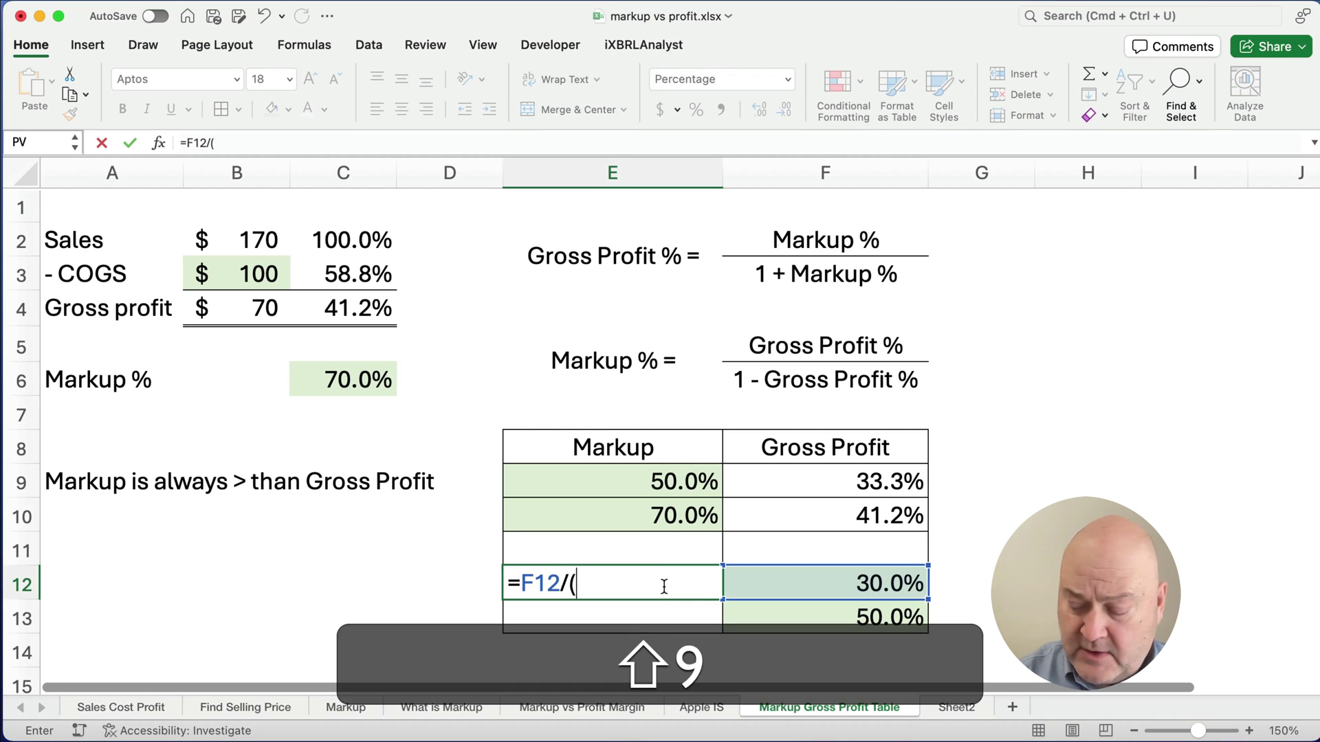
type("1-")
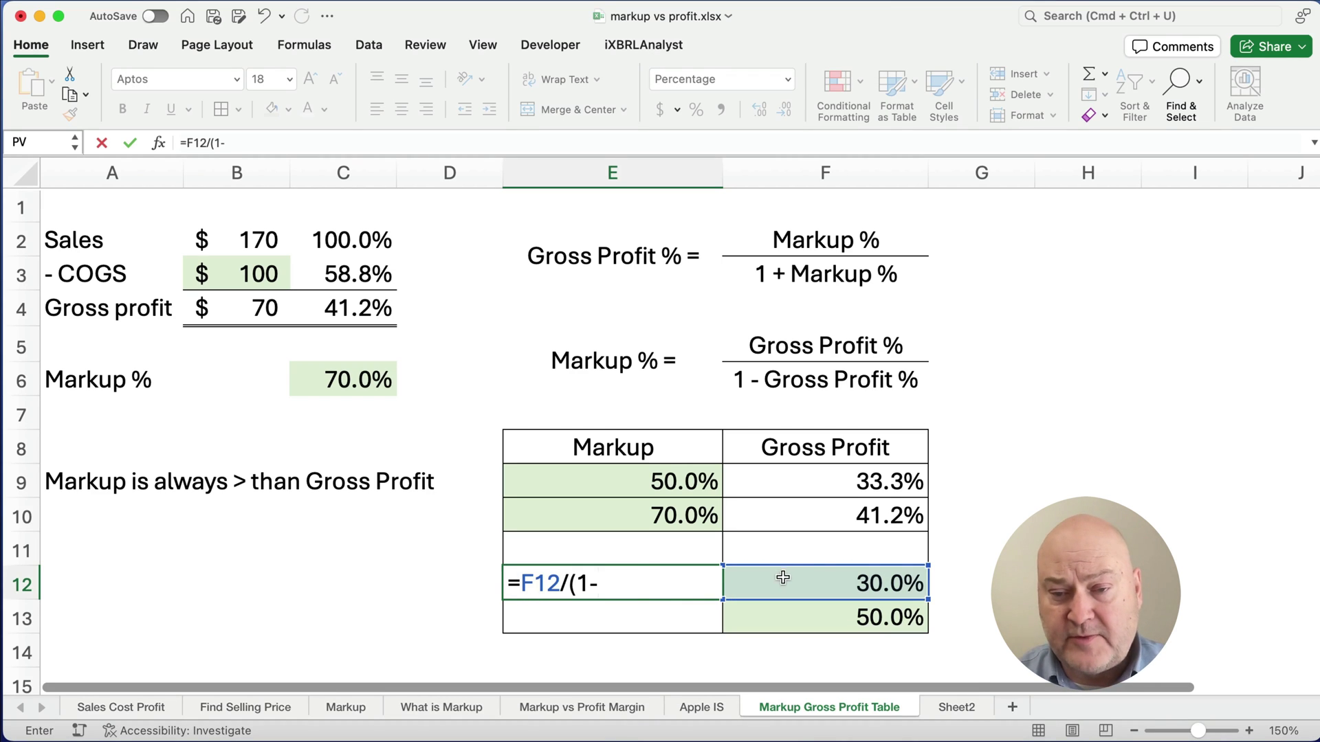
left_click(793, 575)
key("shift")
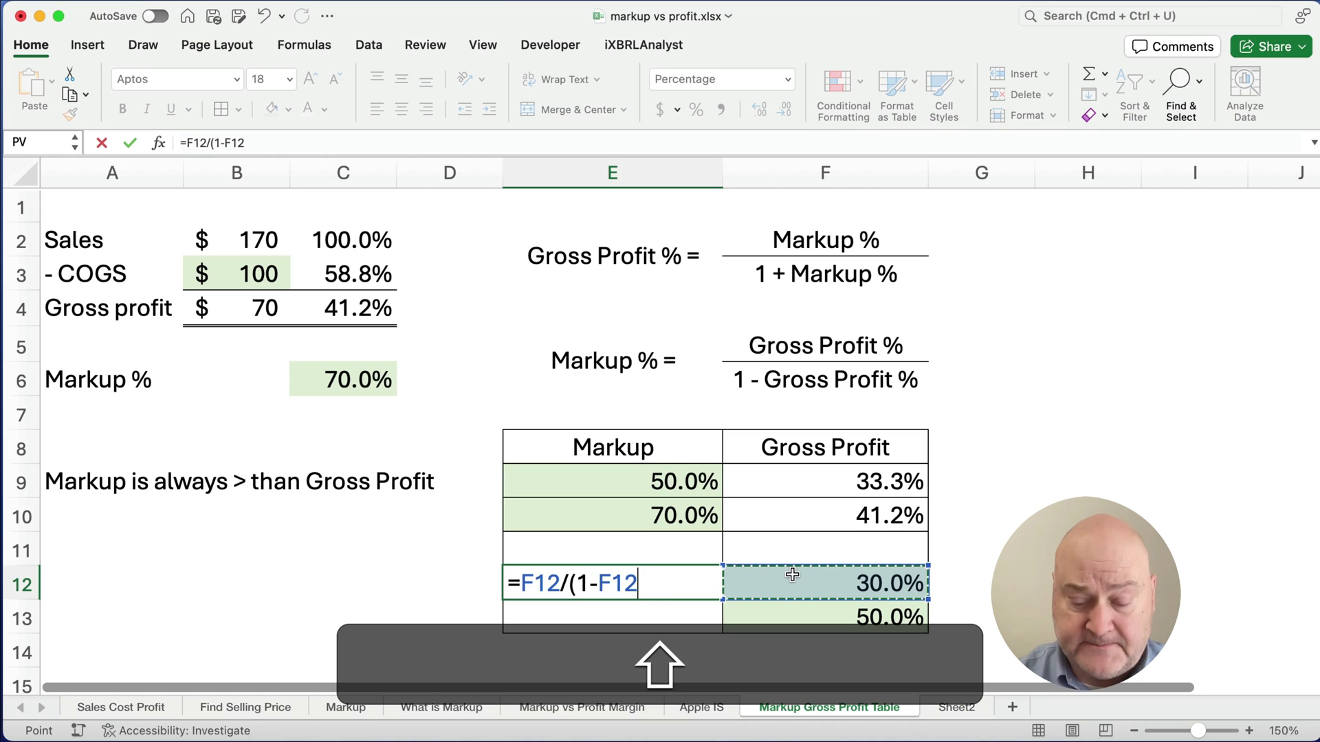
type(")")
key("Return")
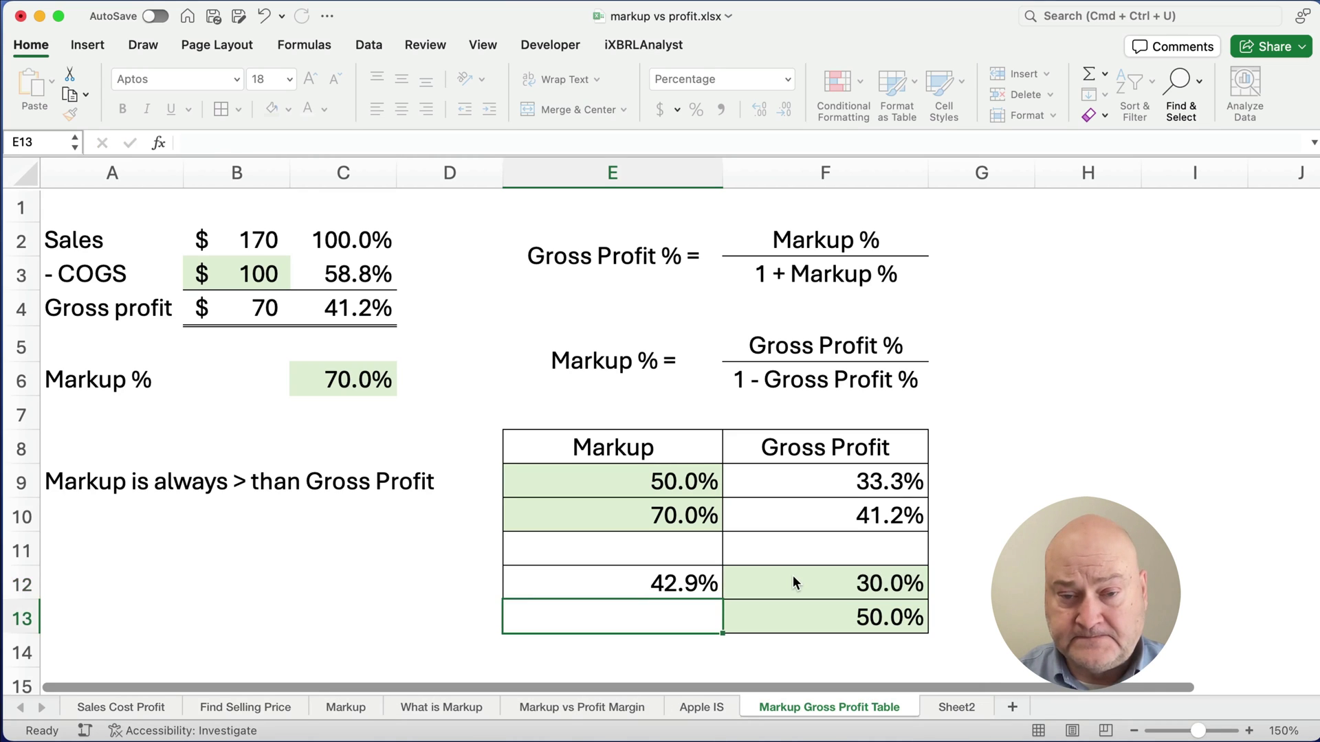
key("Up")
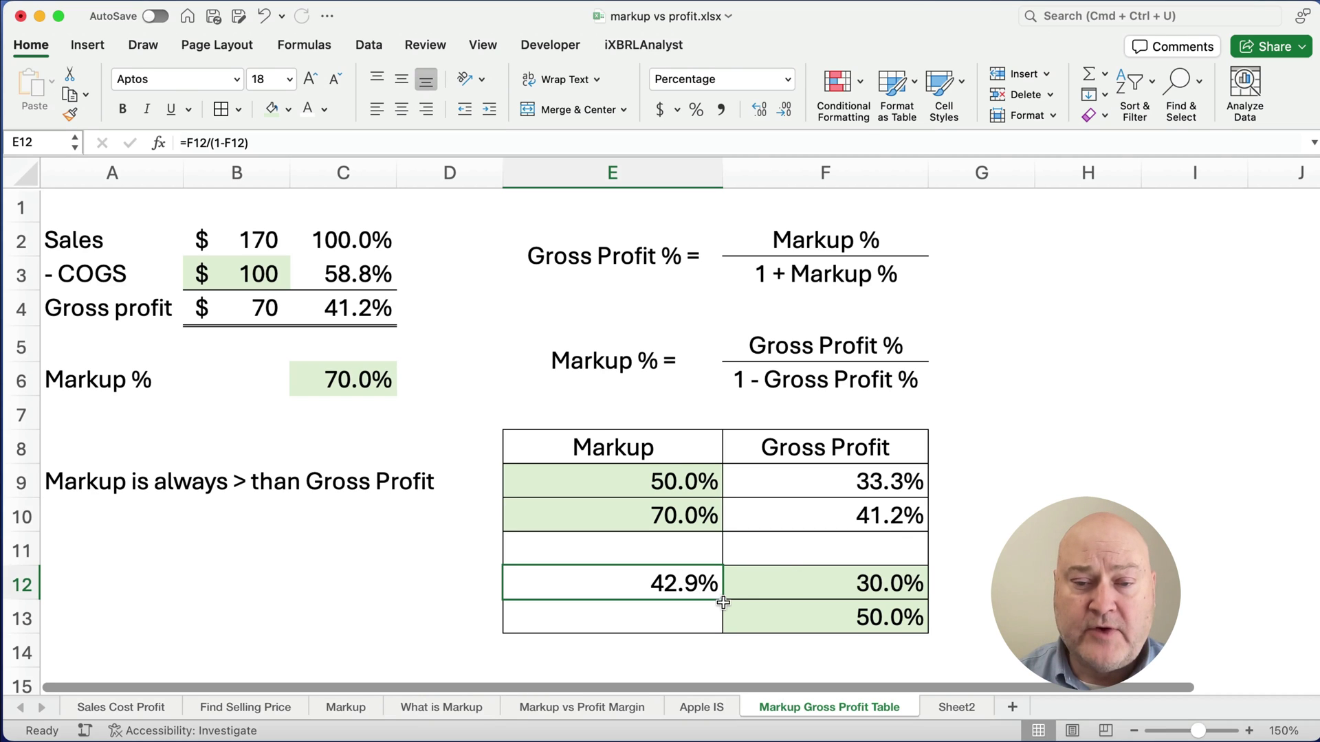
left_click_drag(721, 598, 722, 619)
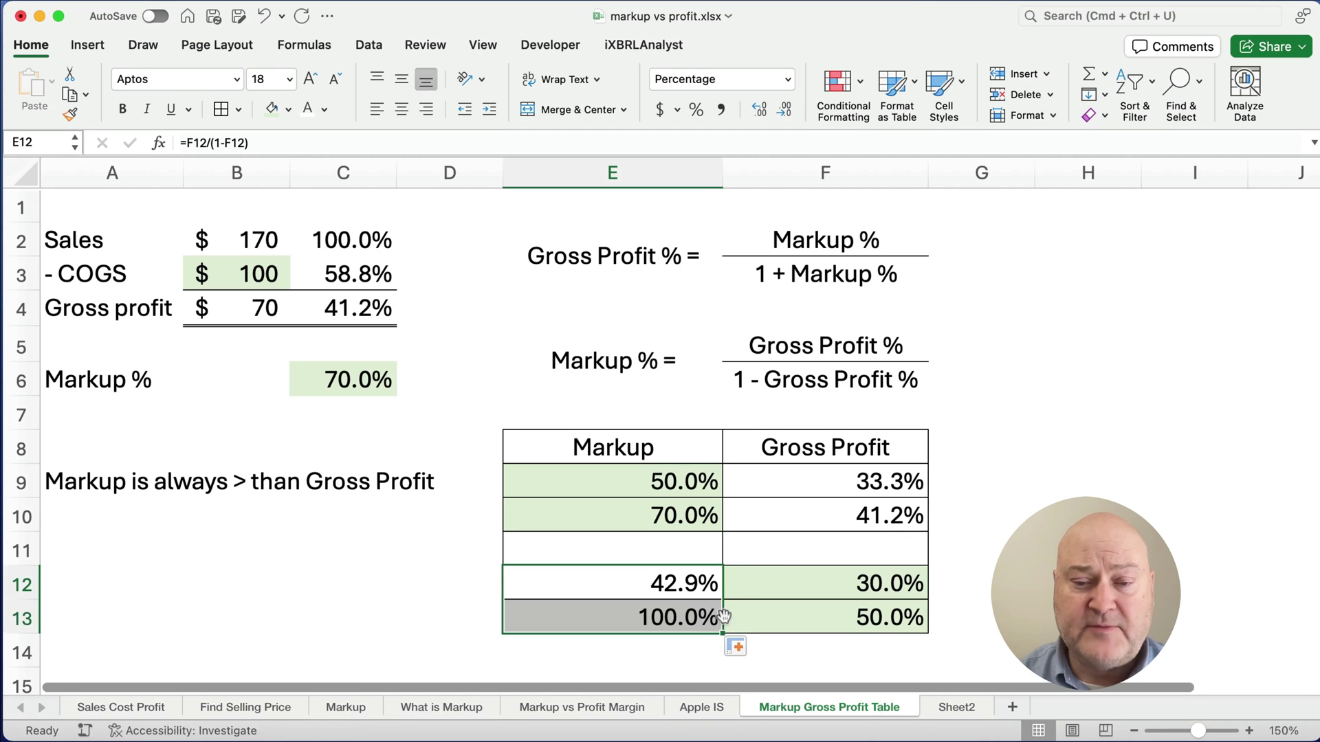
Change the example to 100% markup and COGS 60, giving $120 sales, then select A2:C6.
left_click(418, 604)
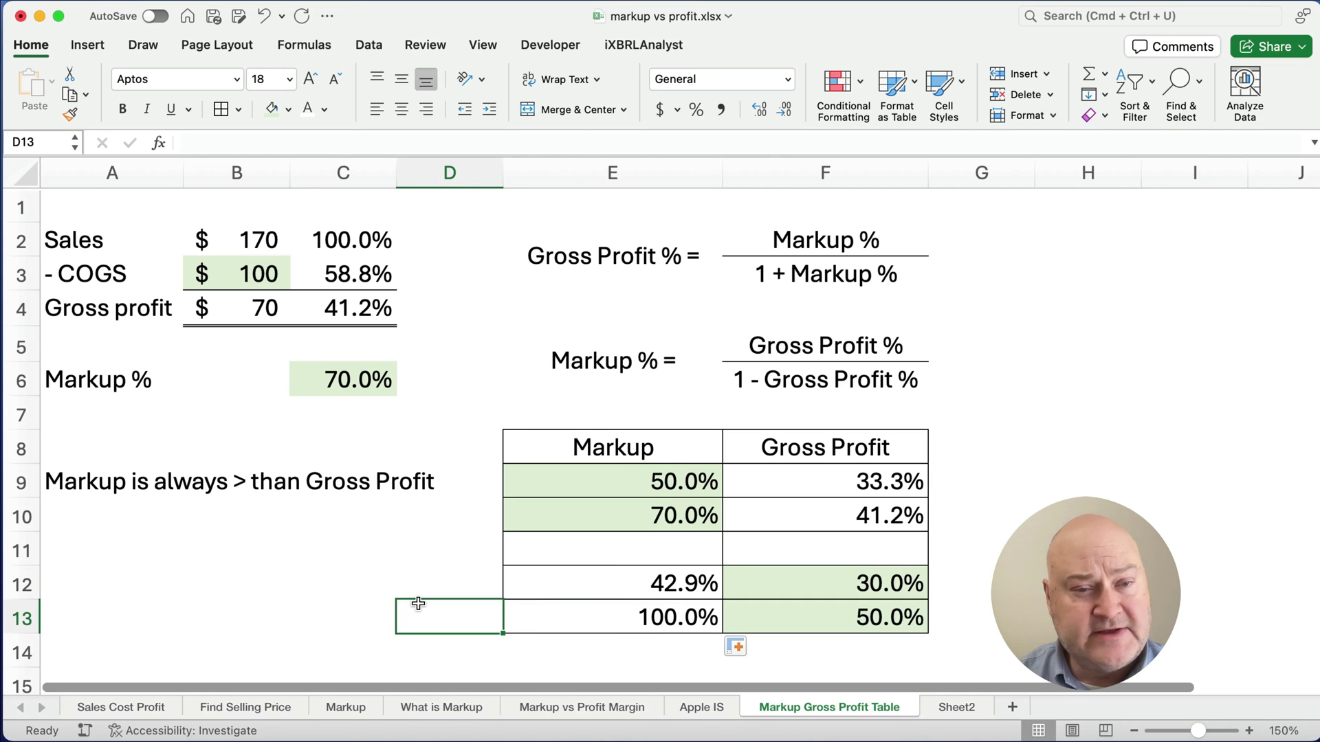
left_click(336, 384)
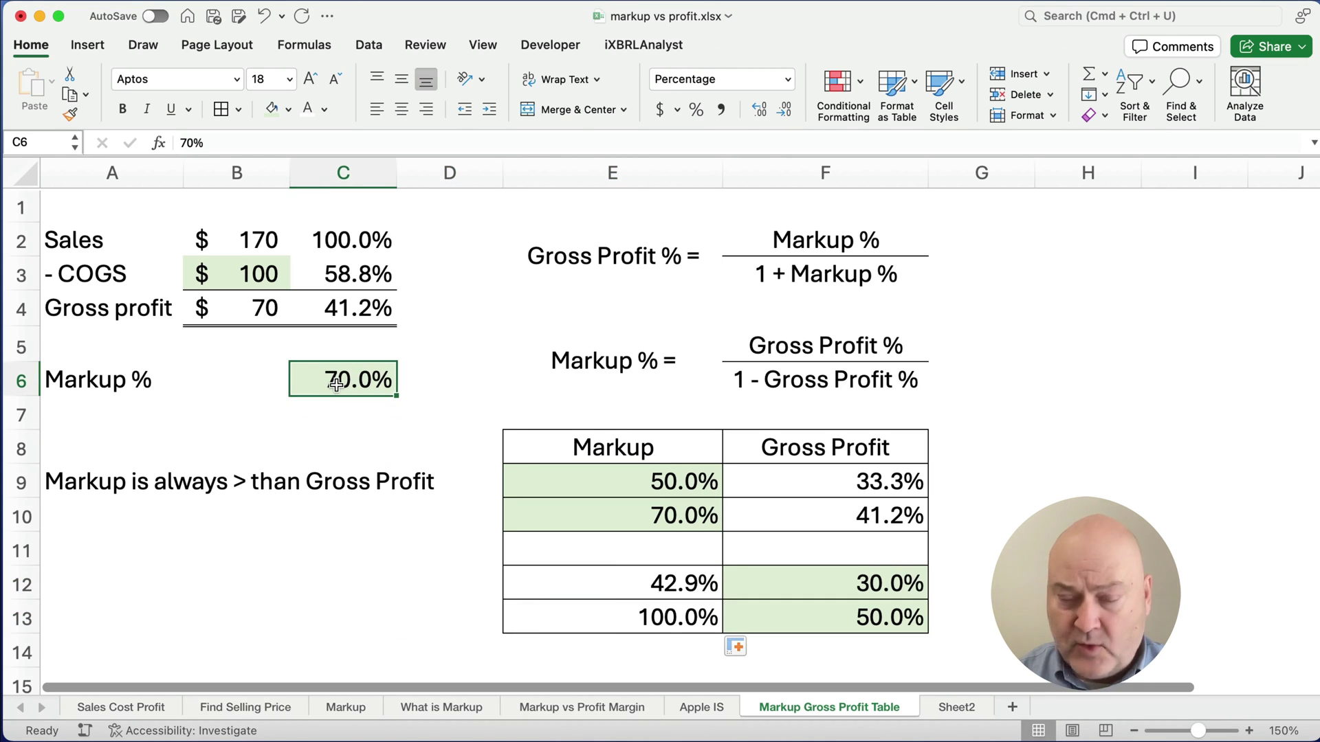
type("100")
key("Return")
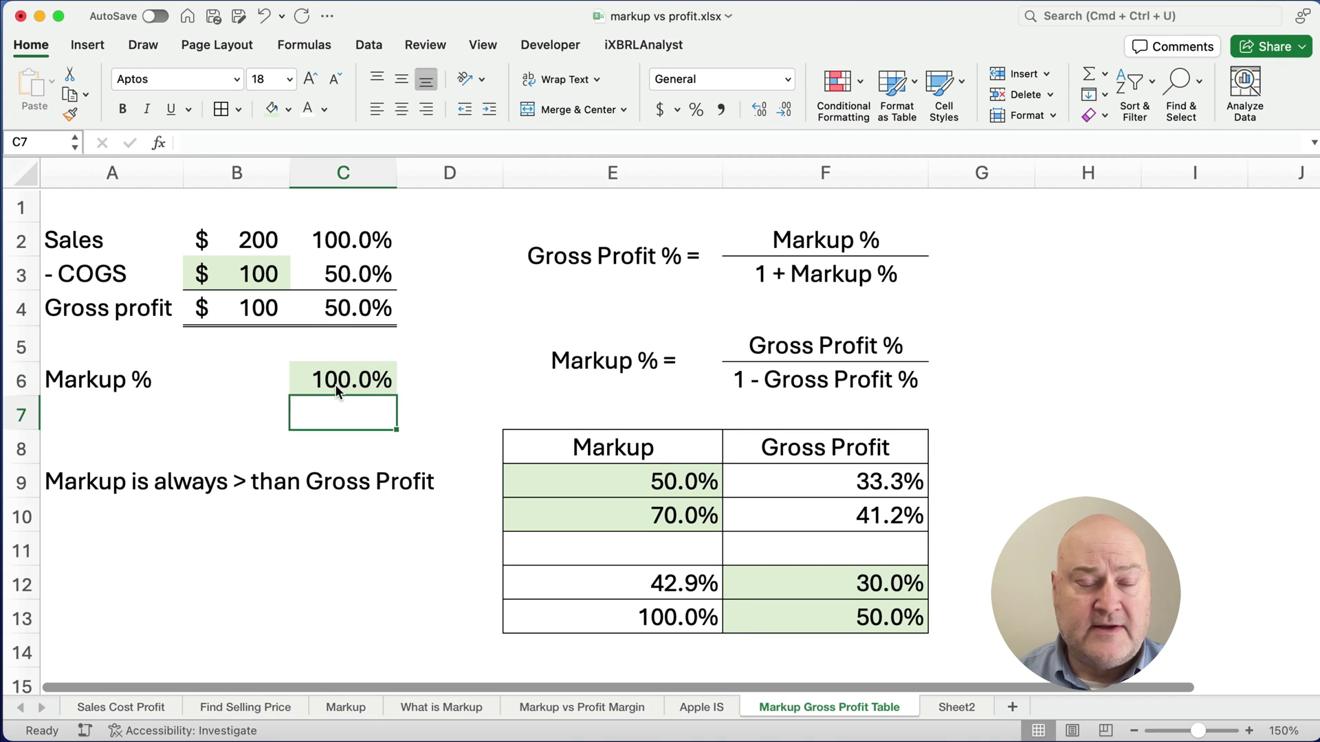
left_click(221, 269)
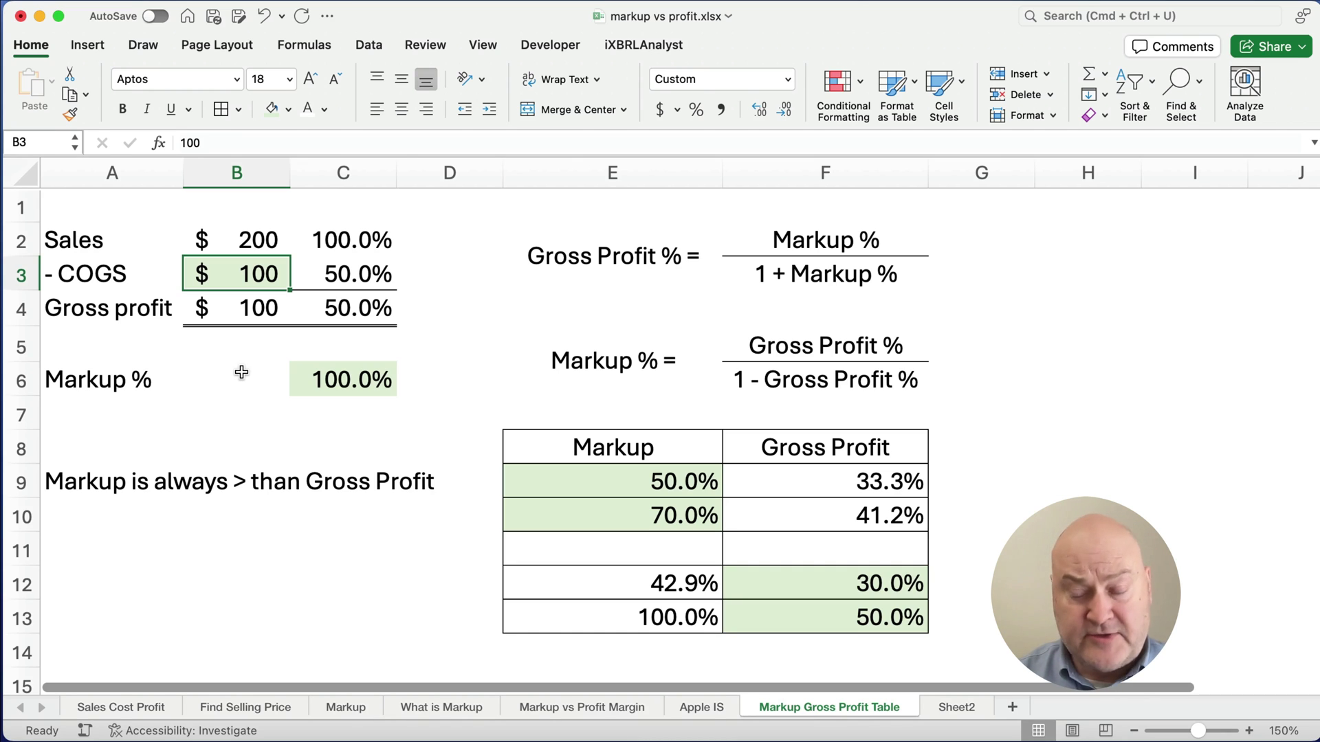
type("60")
key("Return")
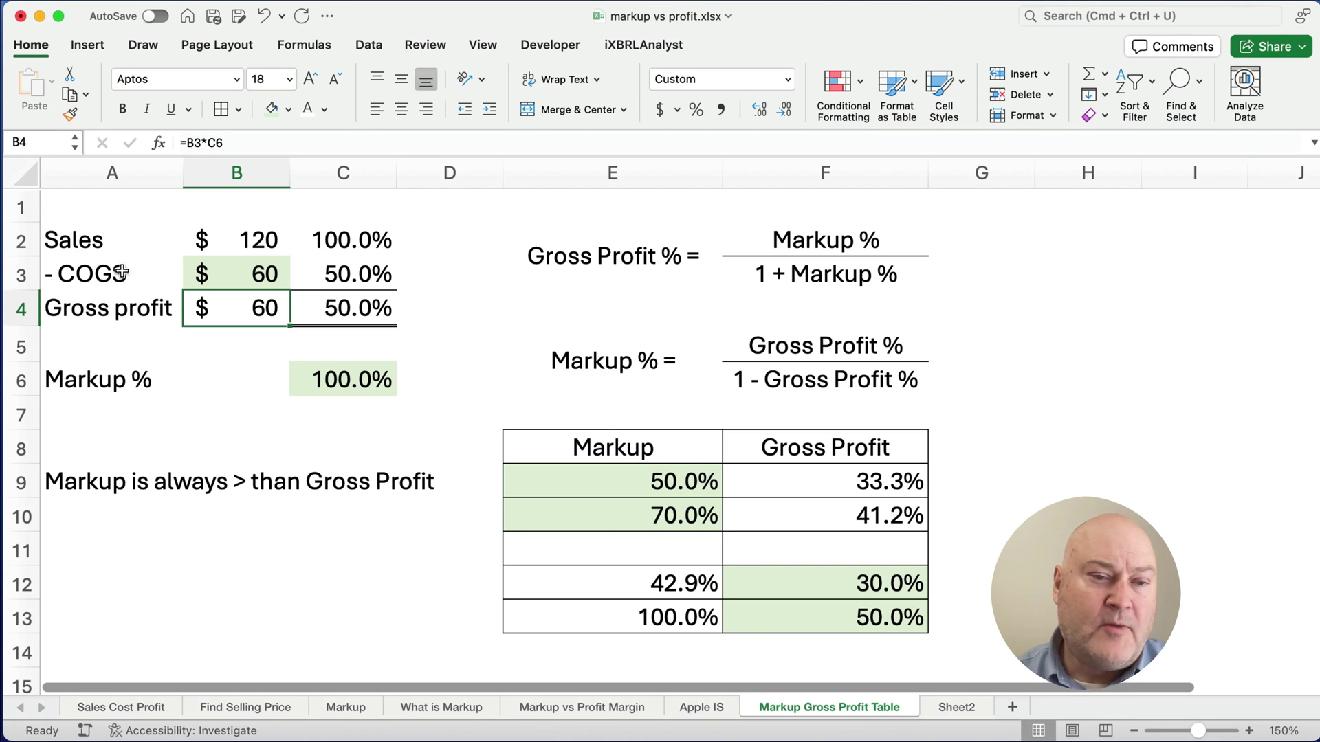
left_click_drag(265, 280, 361, 393)
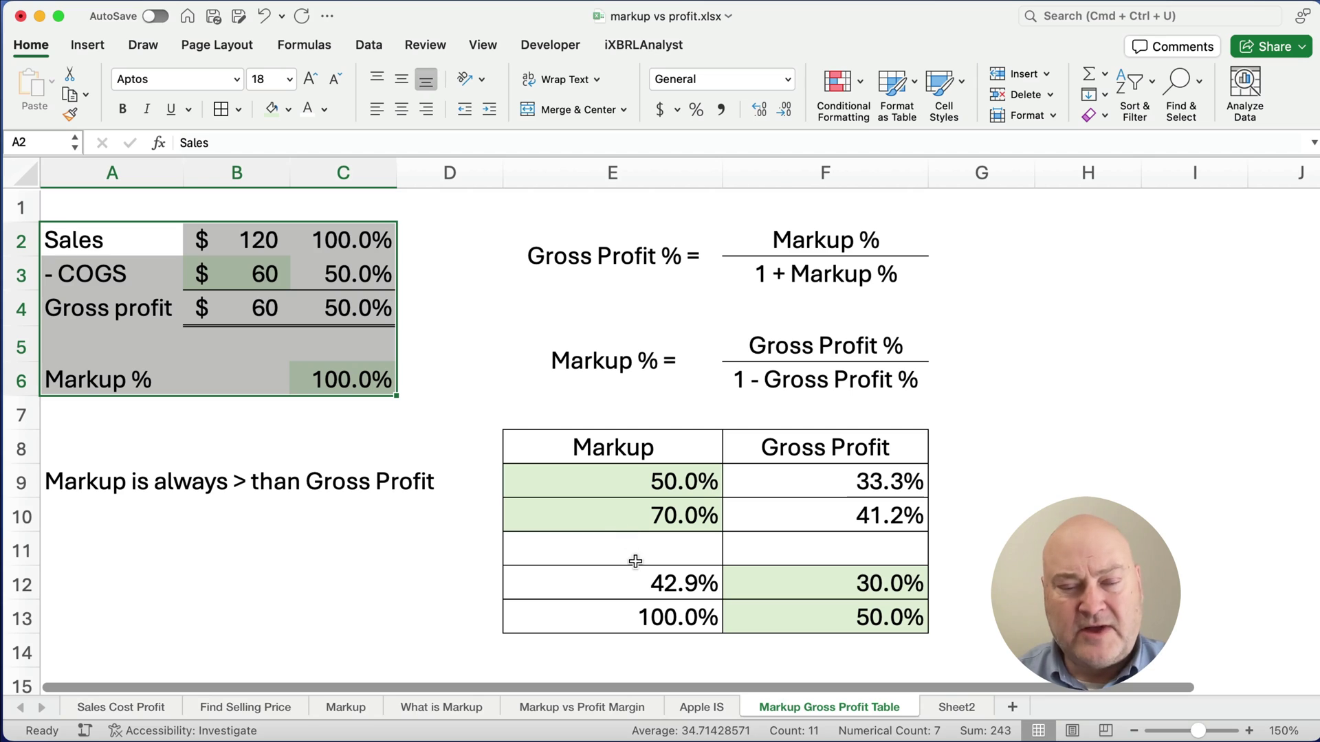